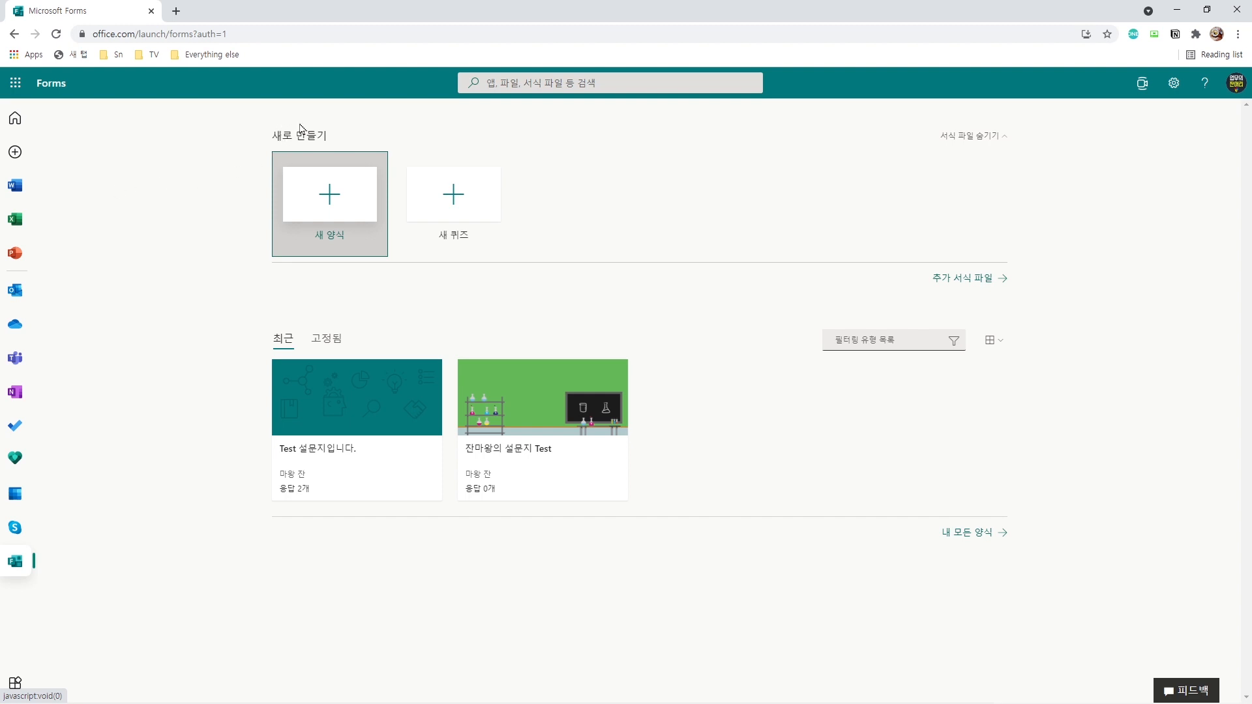
Step: Create a new form titled "잔마왕의 설문지" with the description "자동 설문 조사를 위한 테스트 설문입니다."
left_click(339, 194)
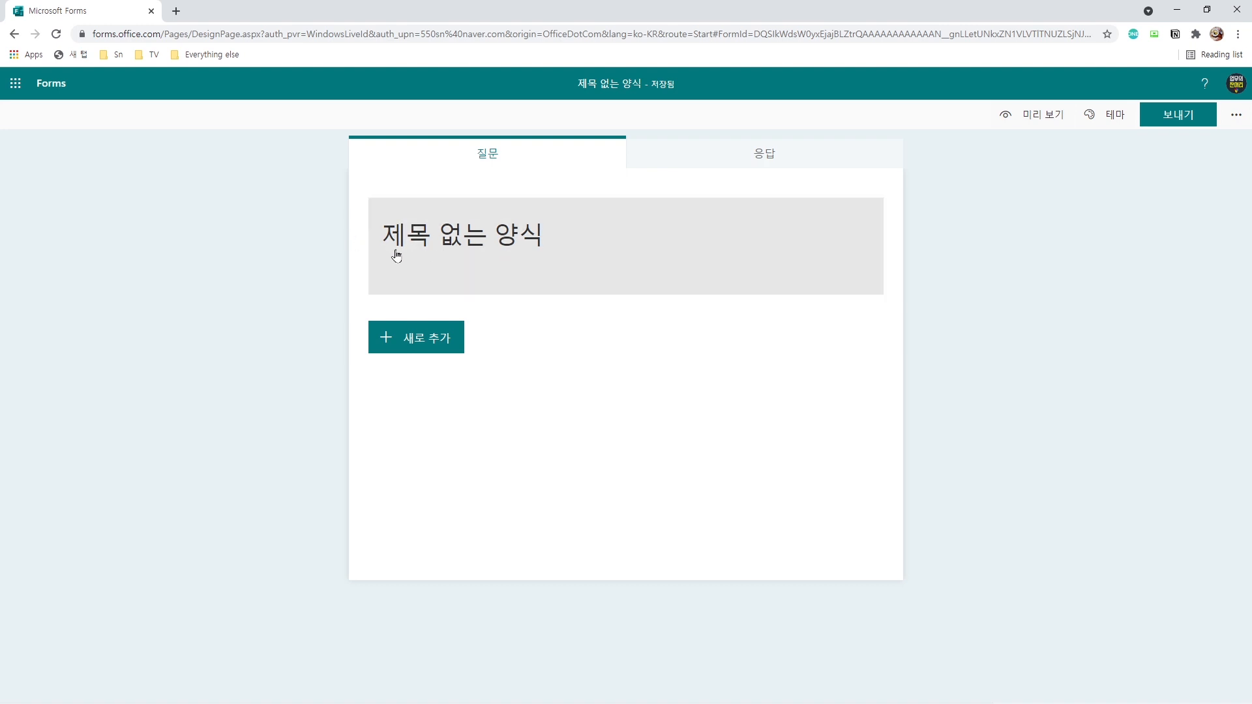
left_click(448, 239)
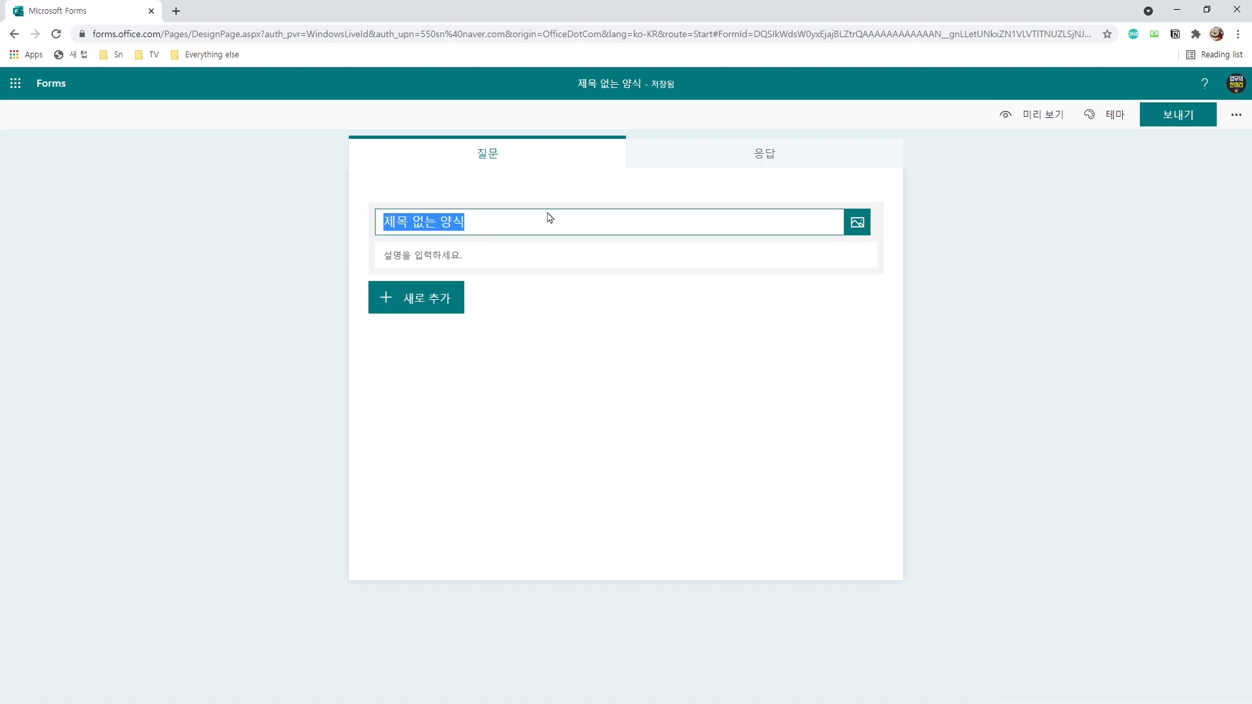
type("잔")
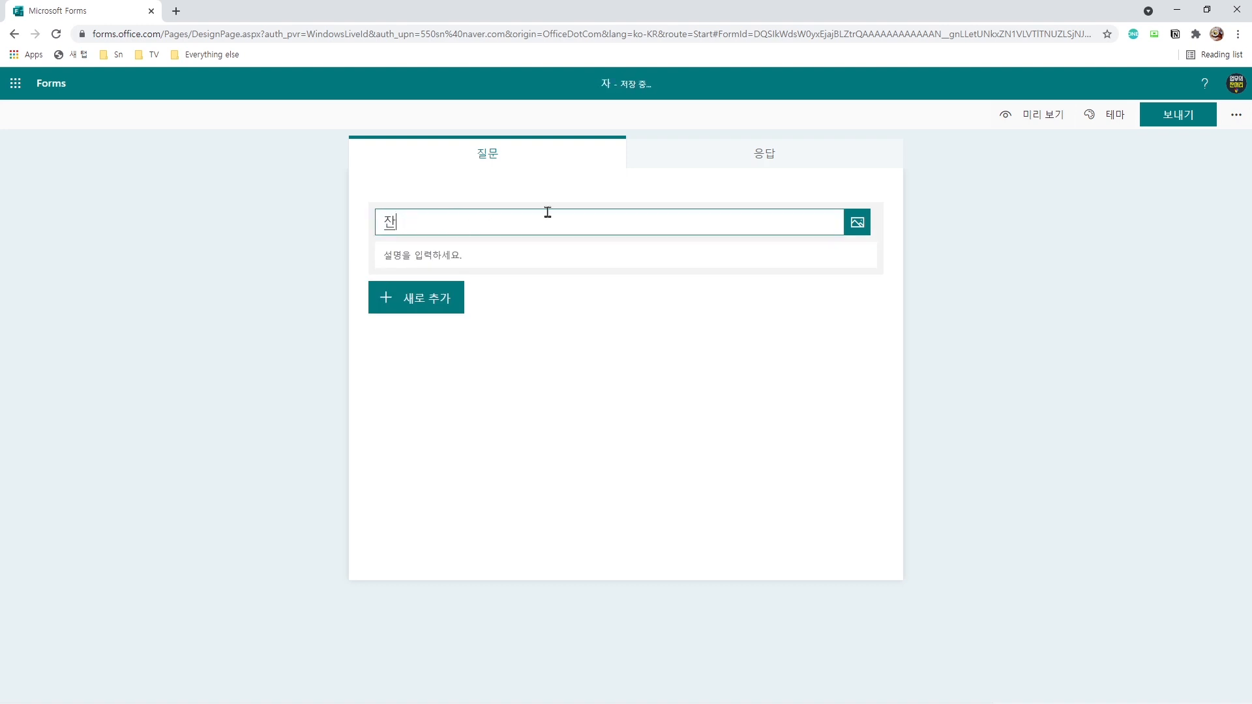
type("마왕의 설문지")
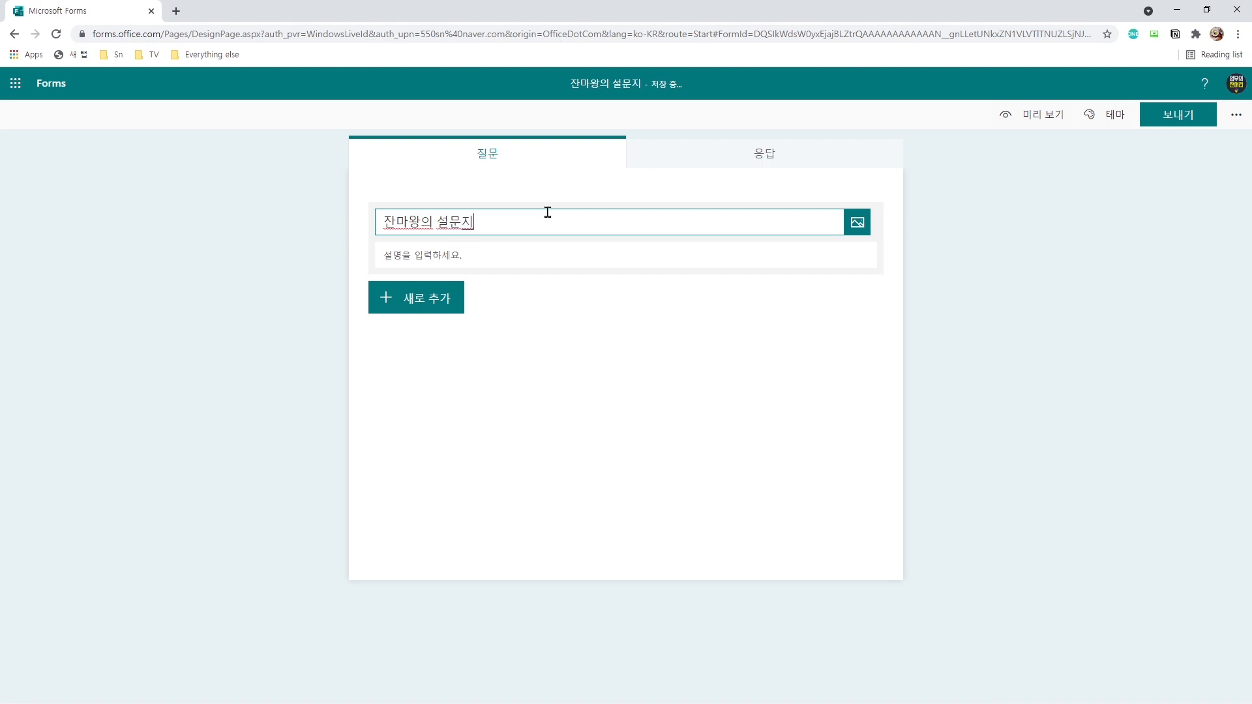
left_click(517, 254)
type("자동")
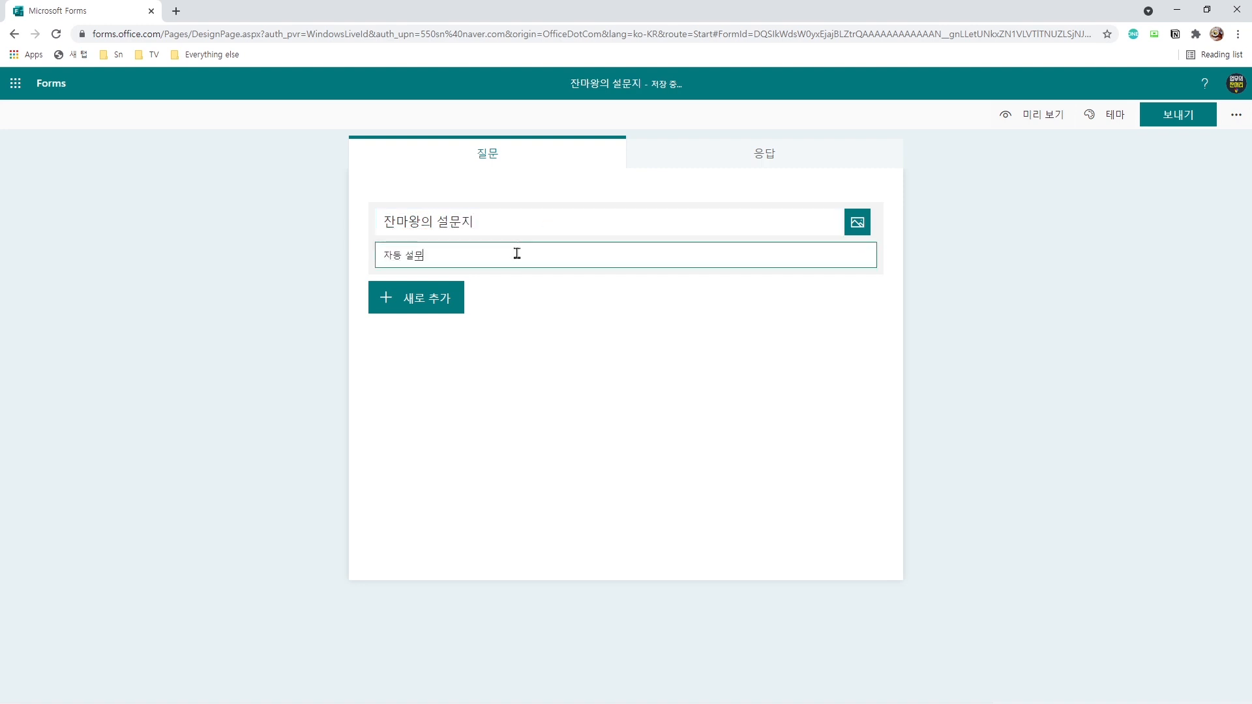
type(" 설문 조사를 위한 테스트 설문입니다.")
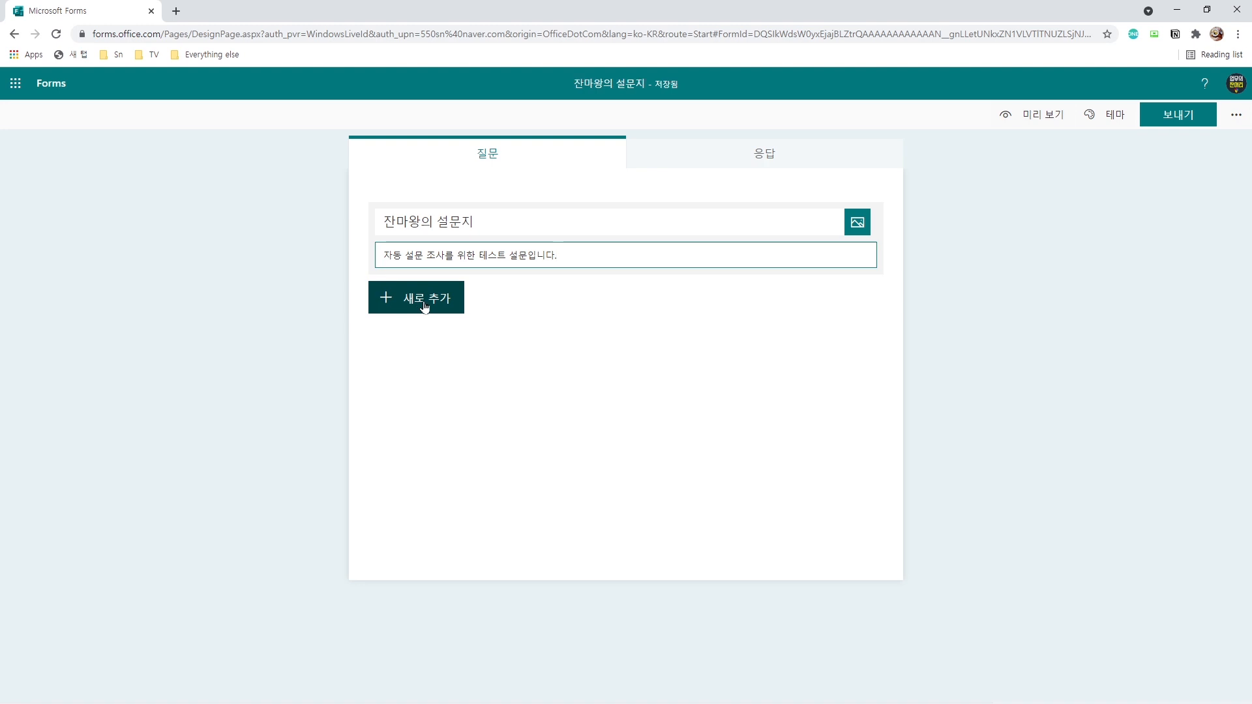
Step: Add a choice question (선택 항목) followed by a text question (텍스트) to the form
left_click(424, 305)
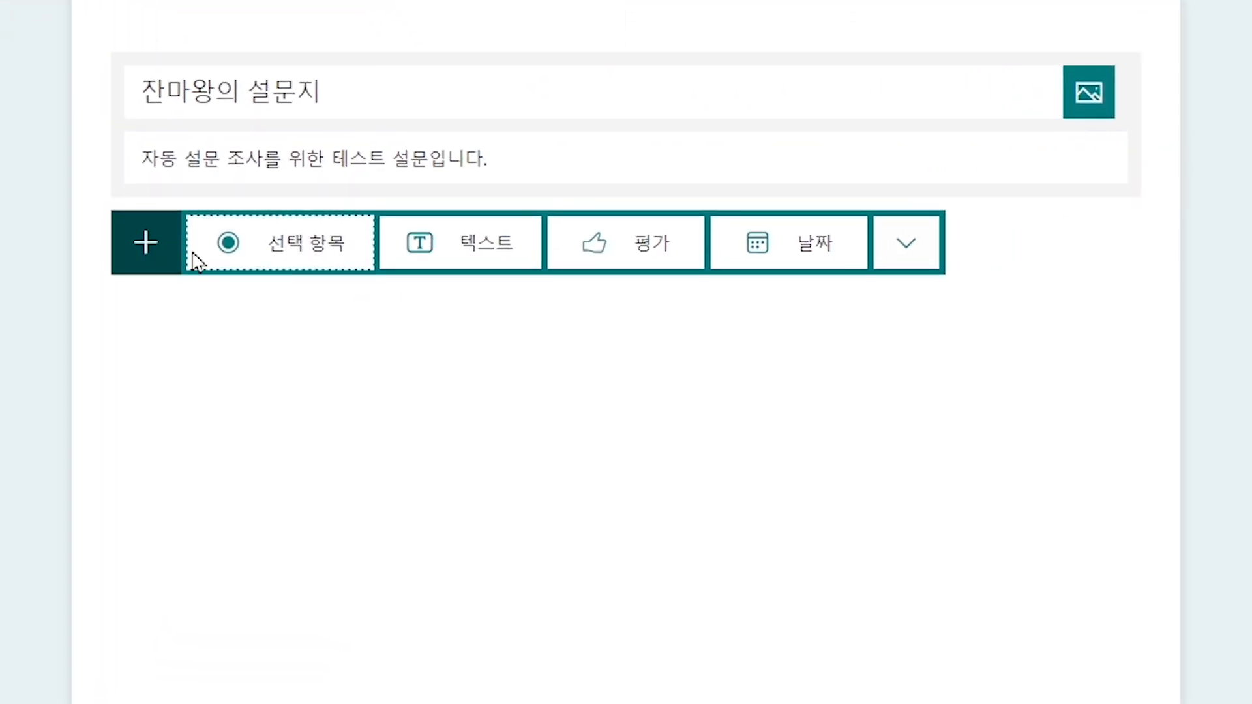
left_click(299, 248)
left_click(225, 609)
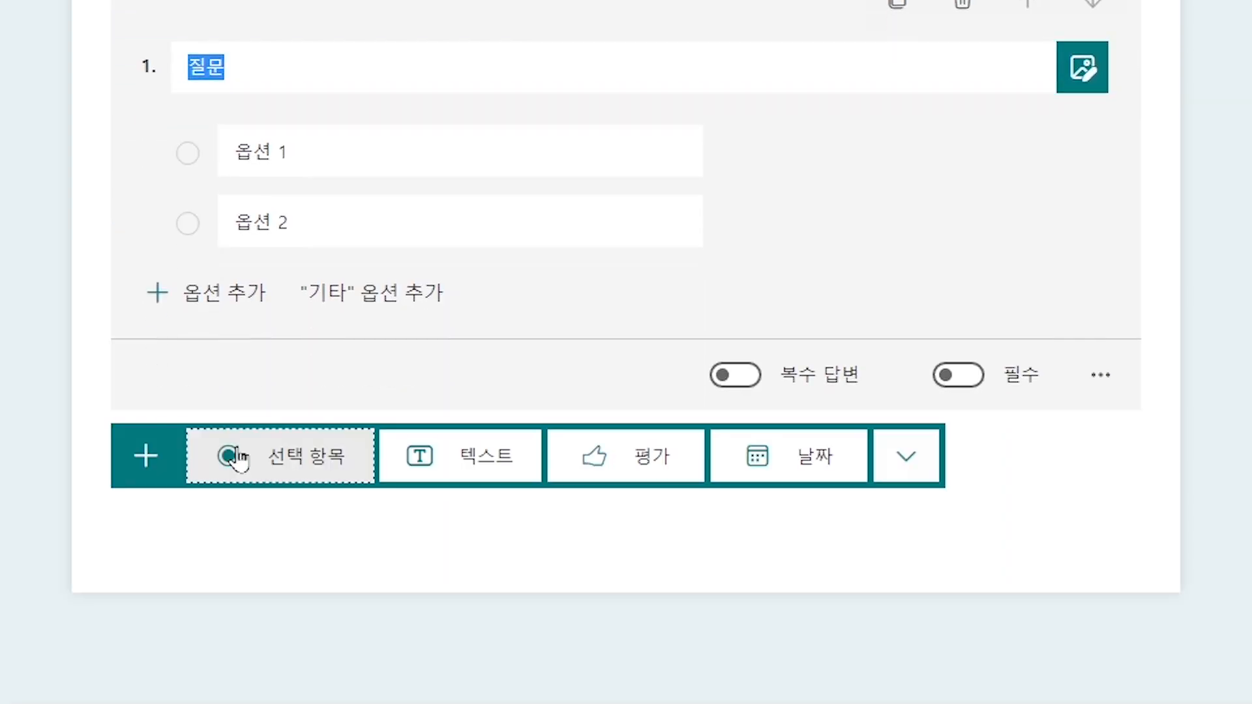
left_click(480, 464)
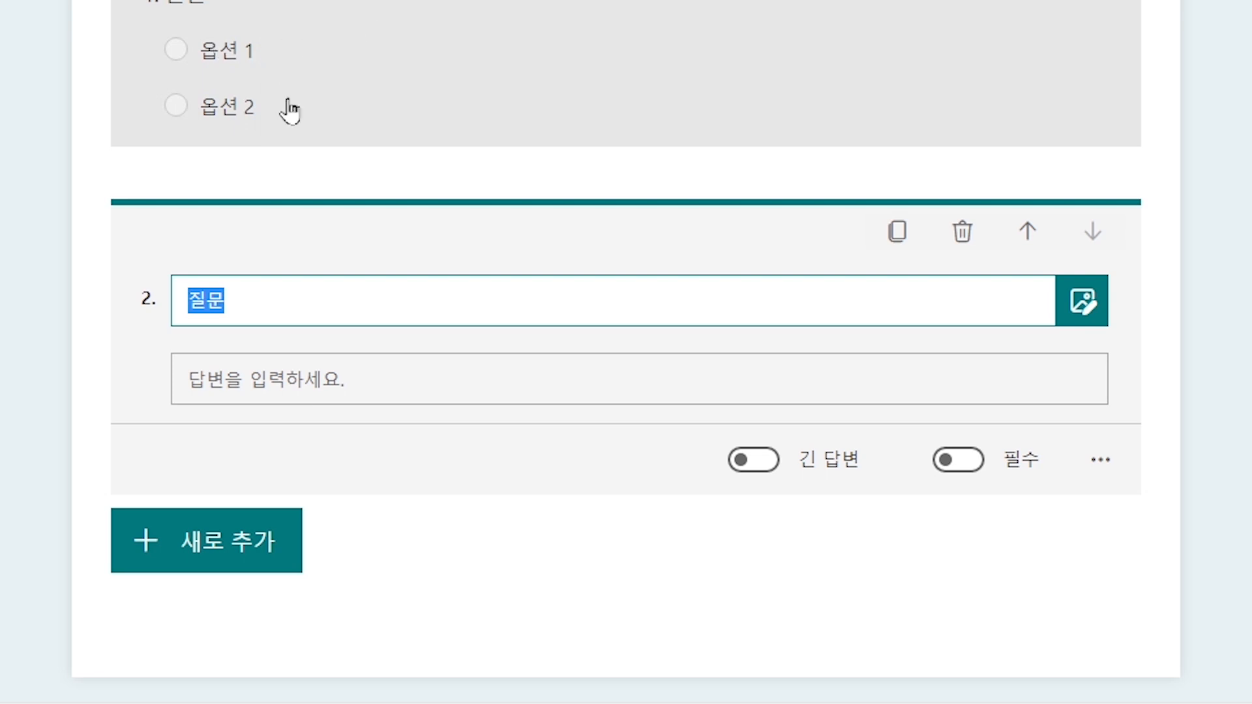
Step: Add a rating question (평가) and a date question (날짜) below the text question
left_click(251, 551)
left_click(589, 545)
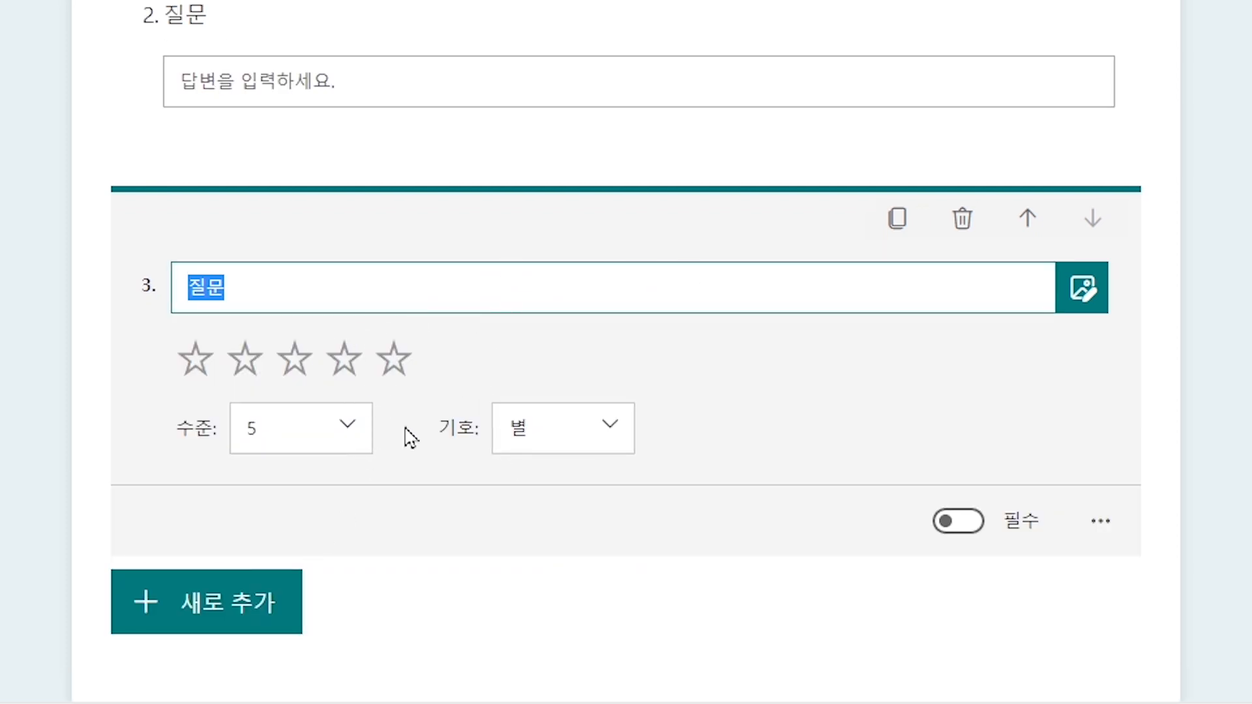
left_click(235, 601)
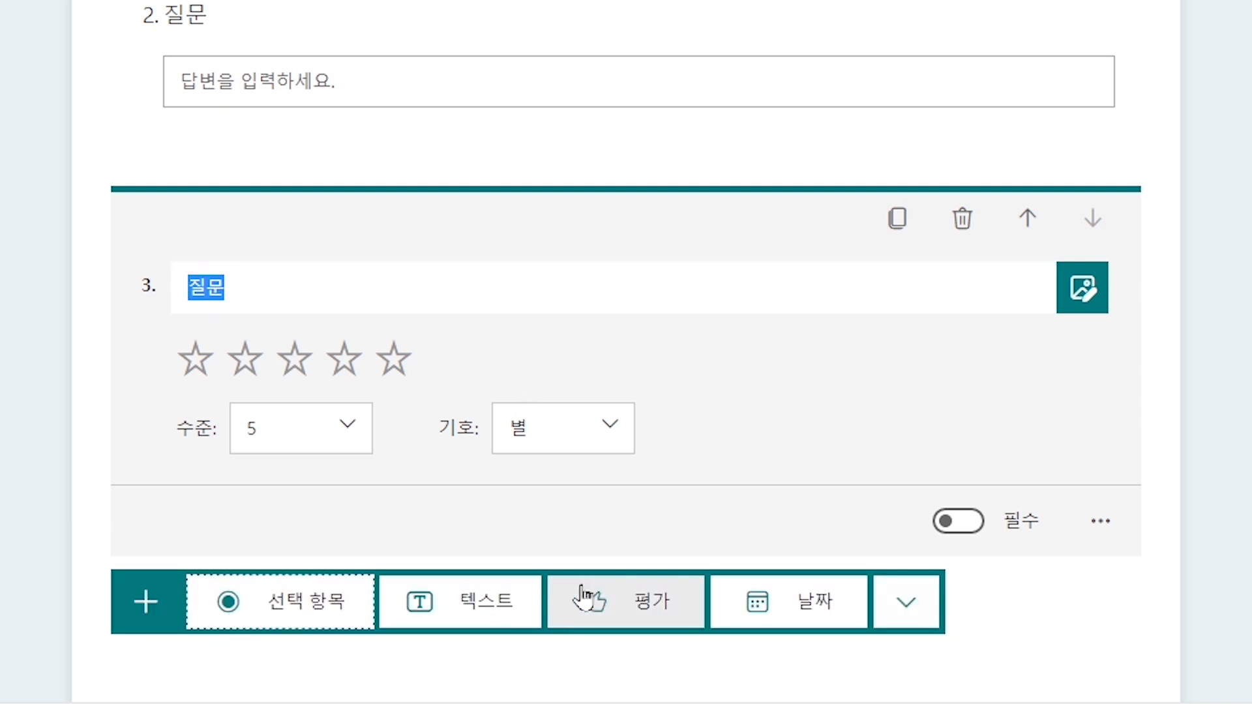
left_click(769, 603)
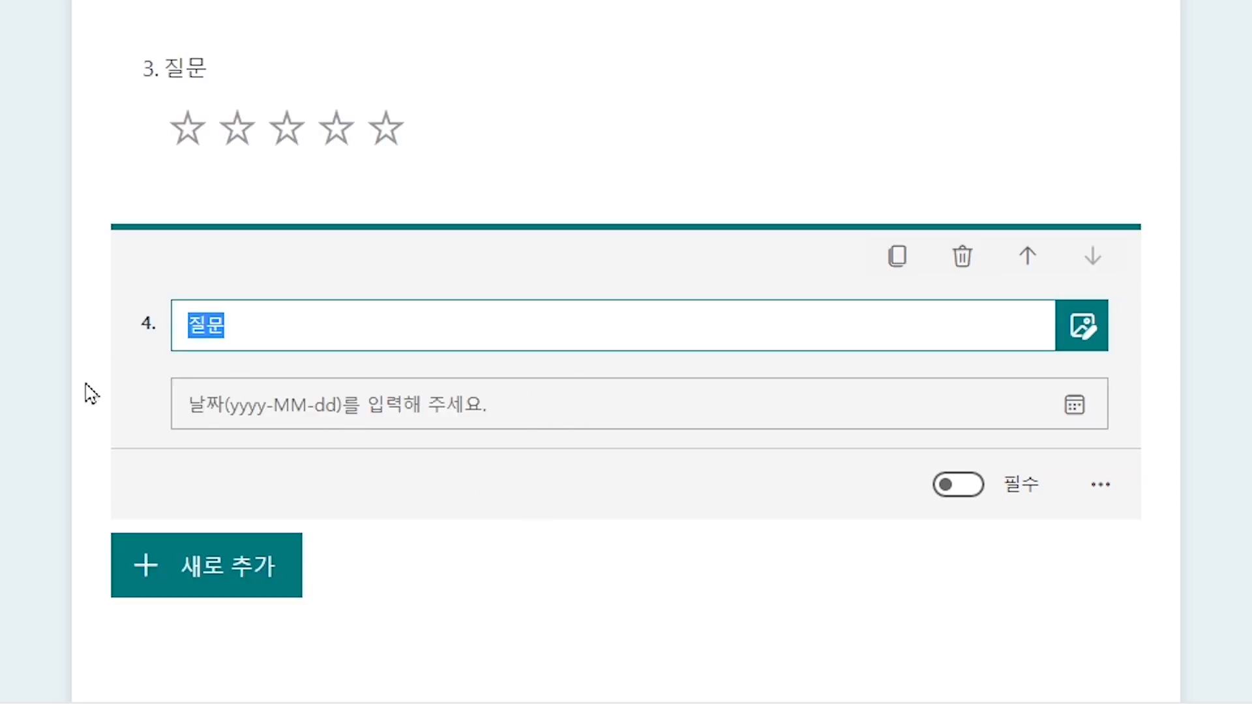
Step: Add a Likert question from the additional question types after the date question
left_click(256, 574)
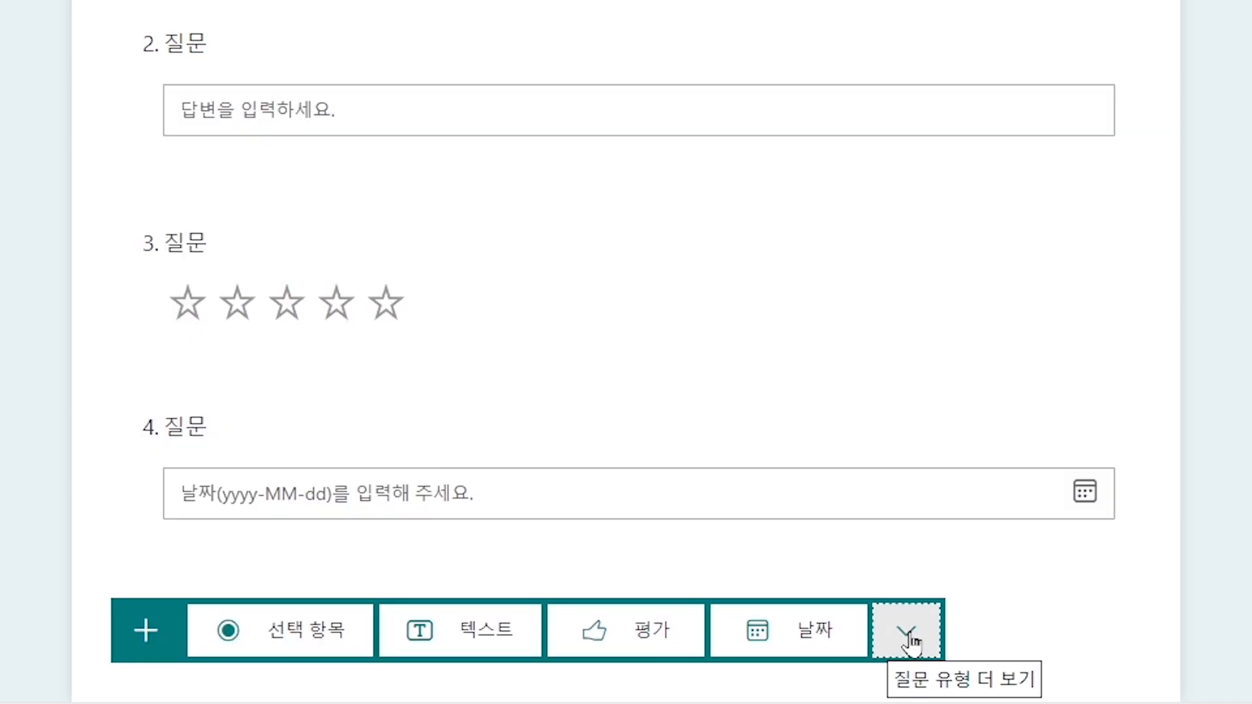
left_click(909, 639)
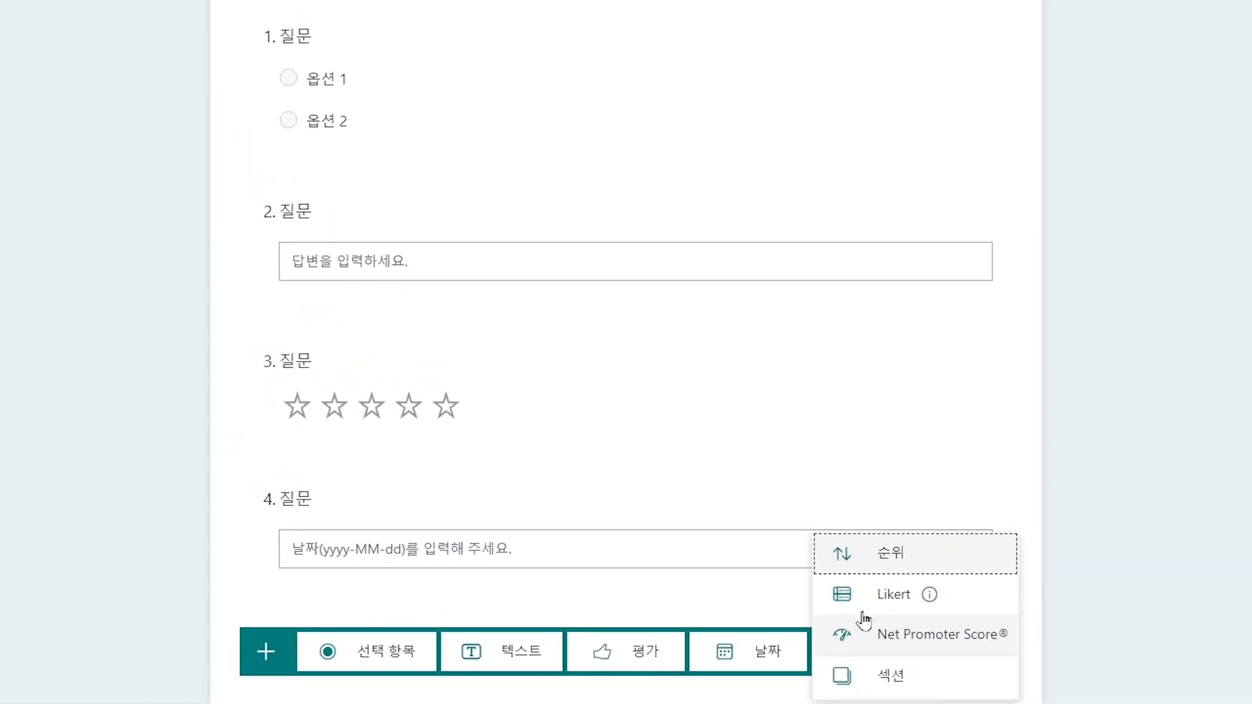
mouse_move(891, 609)
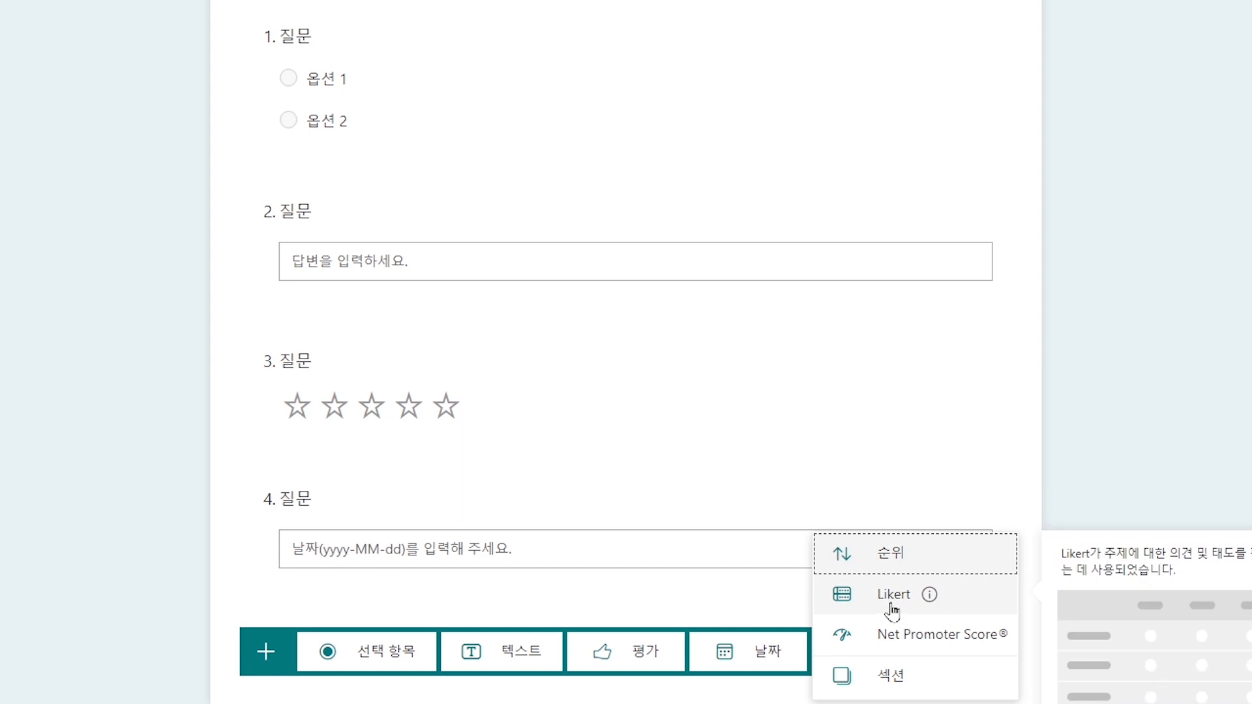
left_click(891, 603)
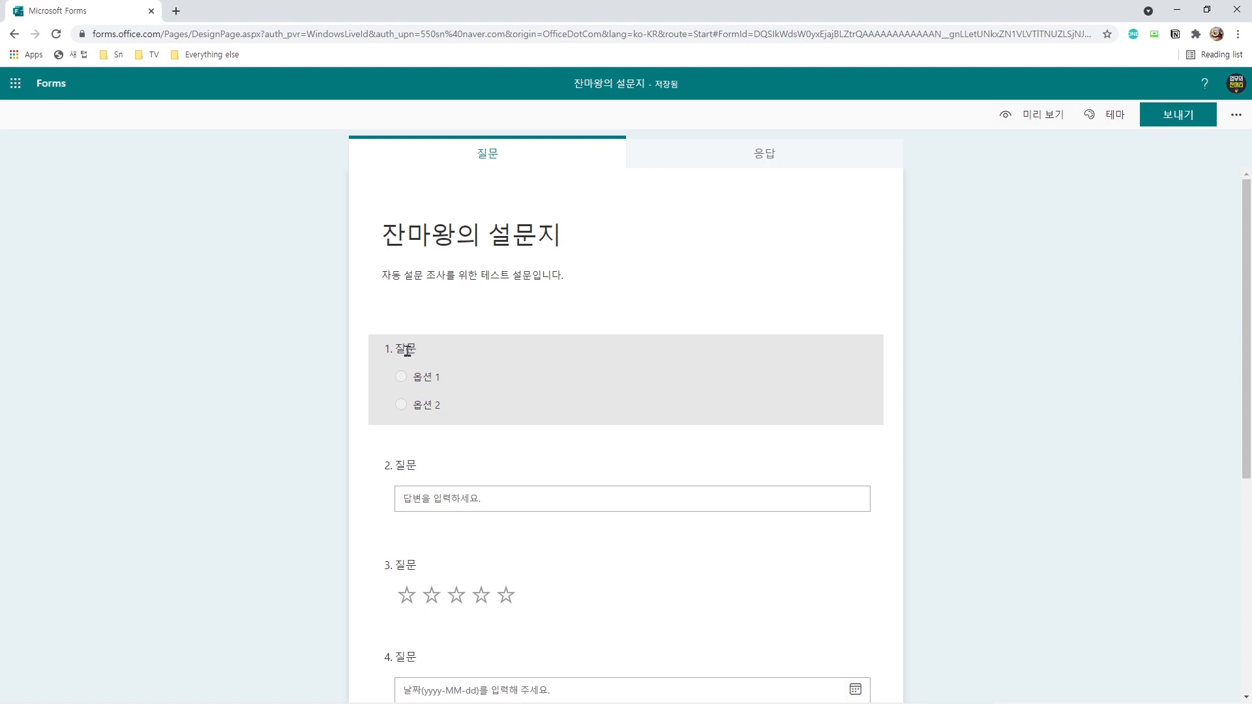
Step: Set question 1 to "업무의 잔머리 채널을 알고 계십니까?" with options "그렇다" and "아니다", and make it required
left_click(409, 356)
type("업무의 잔머리 채널을 알고 계십니까?")
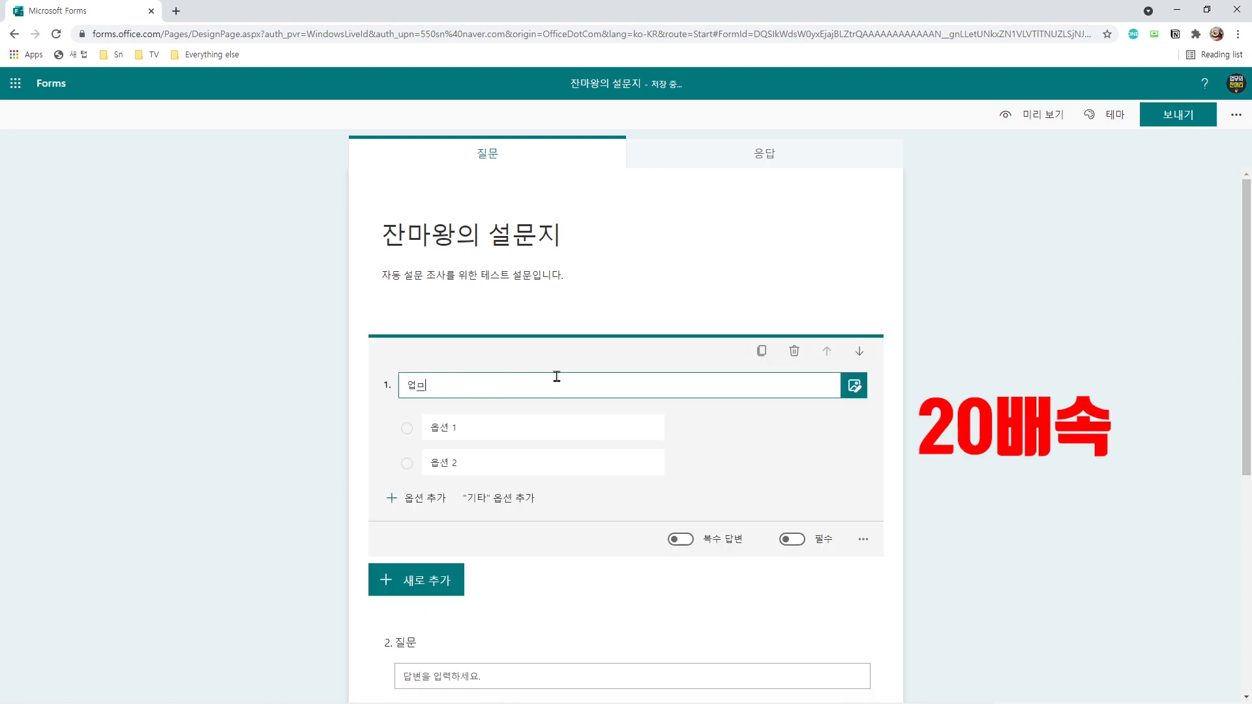
left_click(478, 428)
type("그렇다")
left_click(479, 462)
type("아니다")
left_click(794, 541)
Step: Add a second choice question "채널을 알게된 방법은 무엇입니까." with options "웹검색", "지인소개" and "책을 통해"
left_click(416, 579)
left_click(417, 580)
type("채널을 알게된 방법은 무엇입니까.")
left_click(469, 464)
type("웹검색")
left_click(479, 500)
type("지인소개")
left_click(425, 536)
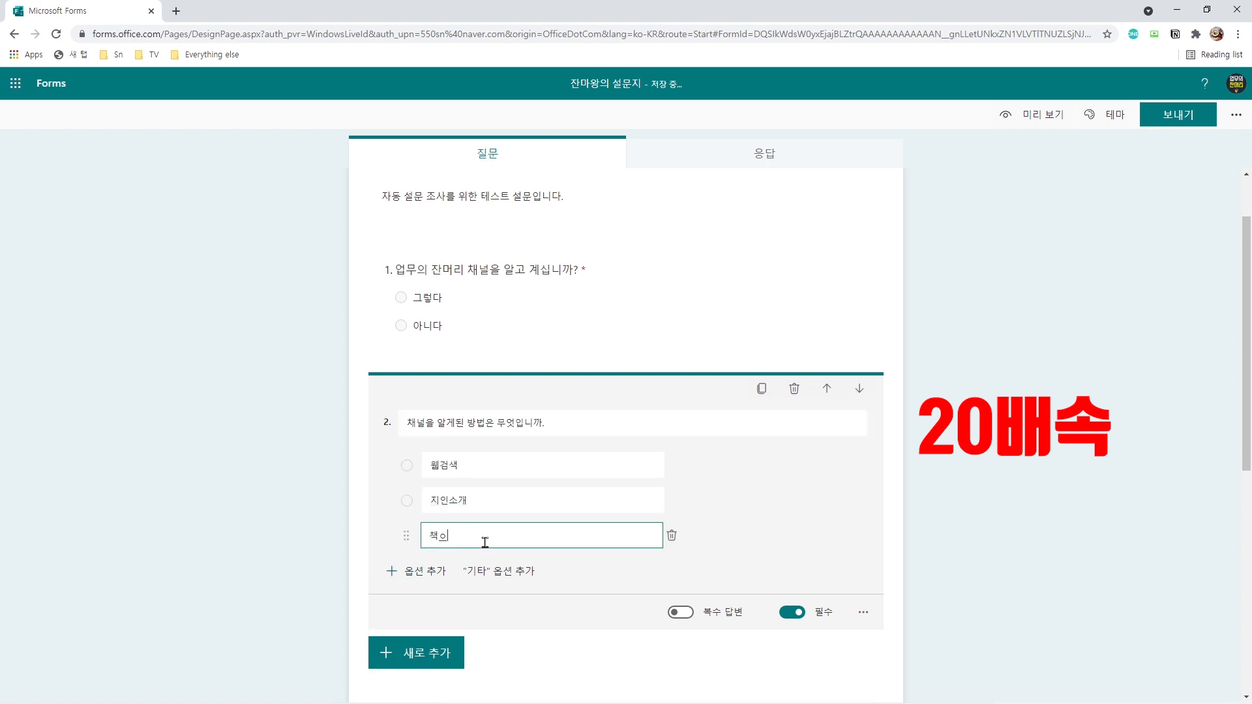
type("메일 통해")
Step: Add the "기타" option to question 2 and allow multiple answers
left_click(499, 571)
scroll(819, 528, "down", 4)
left_click(680, 408)
Step: Set the text question's wording to "회신 가능한 이메일 주소를 남겨주세요."
left_click(454, 297)
type("회신 가능한 이메일 주소를 남겨주세요.")
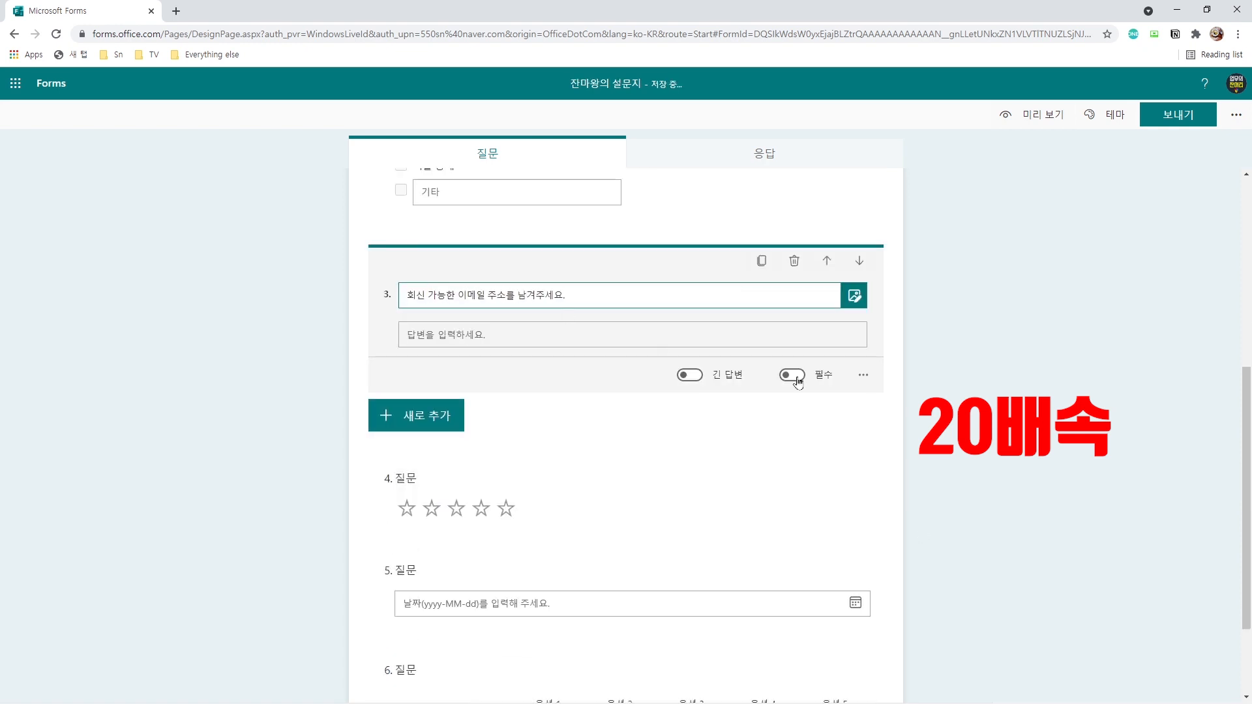
left_click(690, 375)
left_click(690, 393)
Step: Set the star rating question's wording to "업무의 잔머리 채널을 평가해 주세요."
left_click(521, 483)
left_click(517, 393)
type("업무의 잔머리 채널을 평가해 주세요.")
left_click(594, 465)
left_click(593, 508)
Step: Set the date question's wording to "다음 영상을 올렸으면 하는 날짜를 알려주세요."
scroll(593, 508, "down", 2)
left_click(469, 486)
left_click(453, 360)
type("다음 영상을 봤으면 하는 날짜를 알려주세요.")
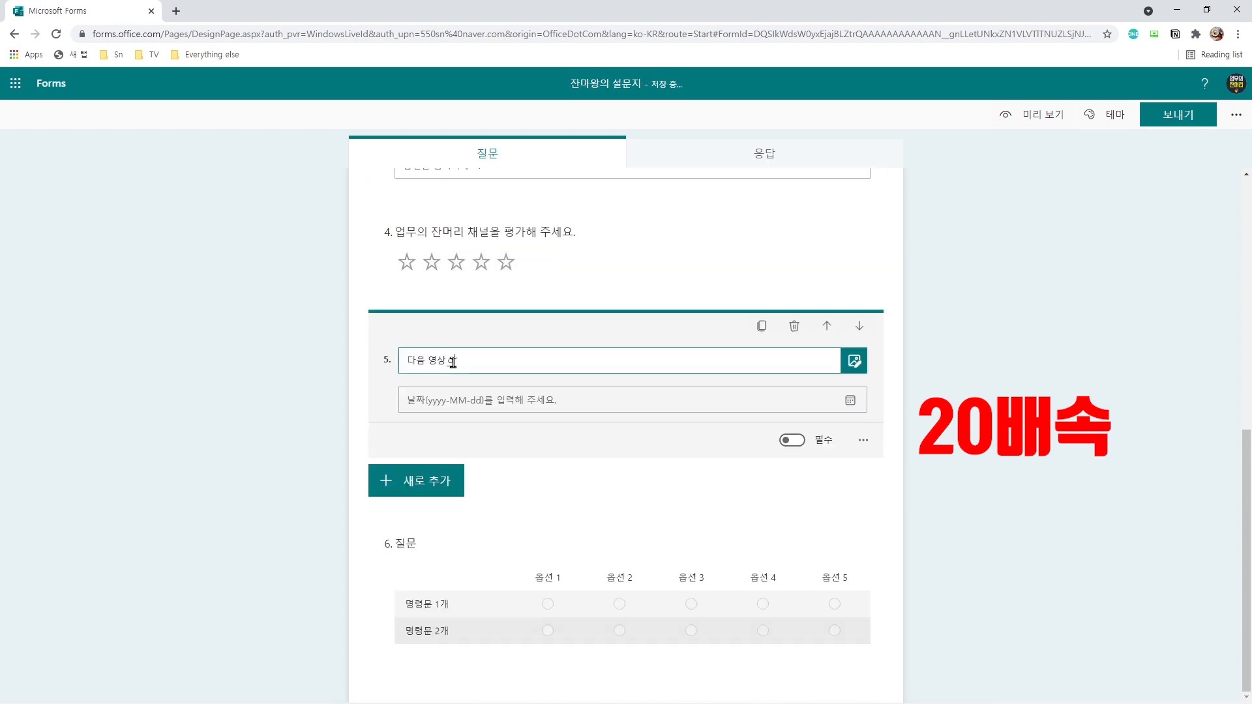
Step: Start inserting an image for the form title and search Bing images for "하늘"
scroll(643, 492, "up", 8)
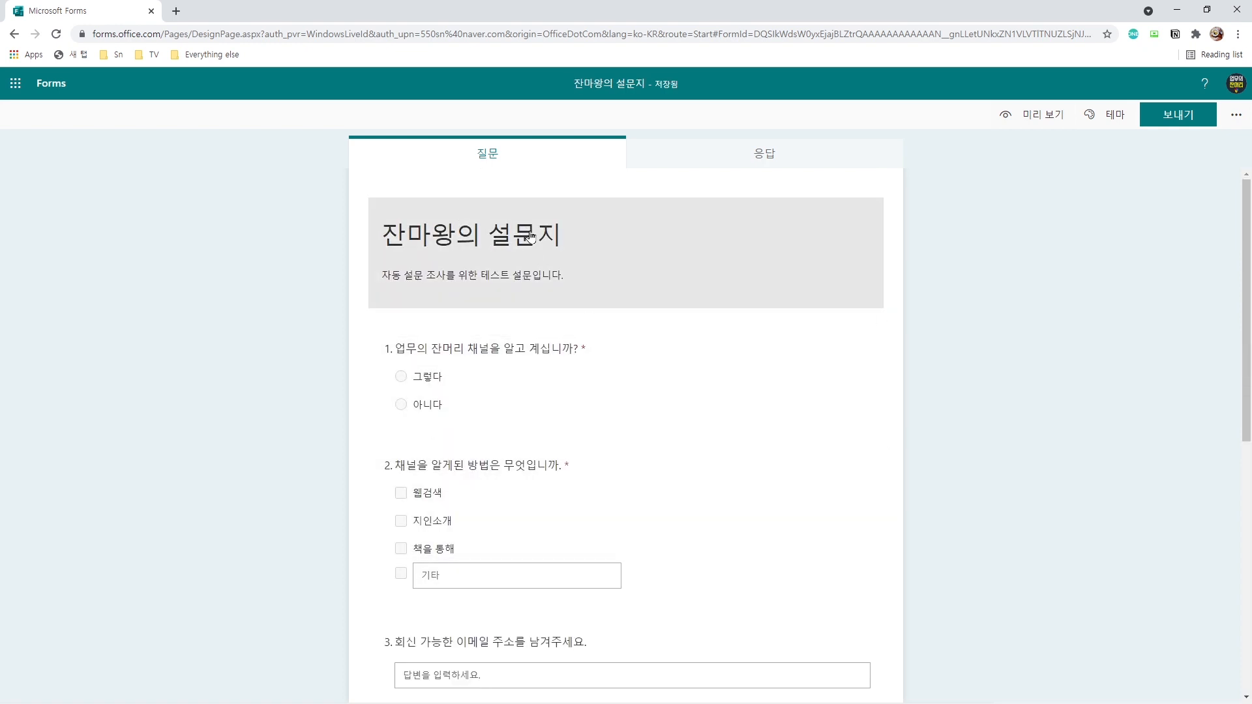
left_click(530, 237)
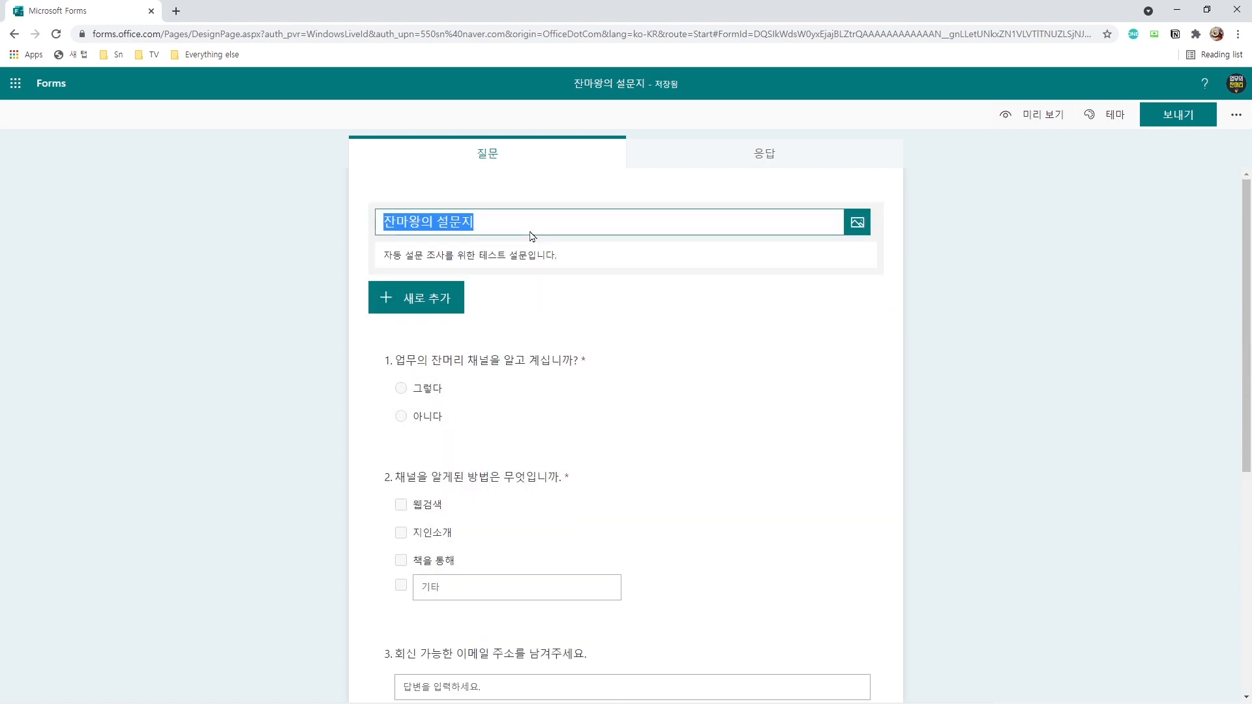
left_click(858, 228)
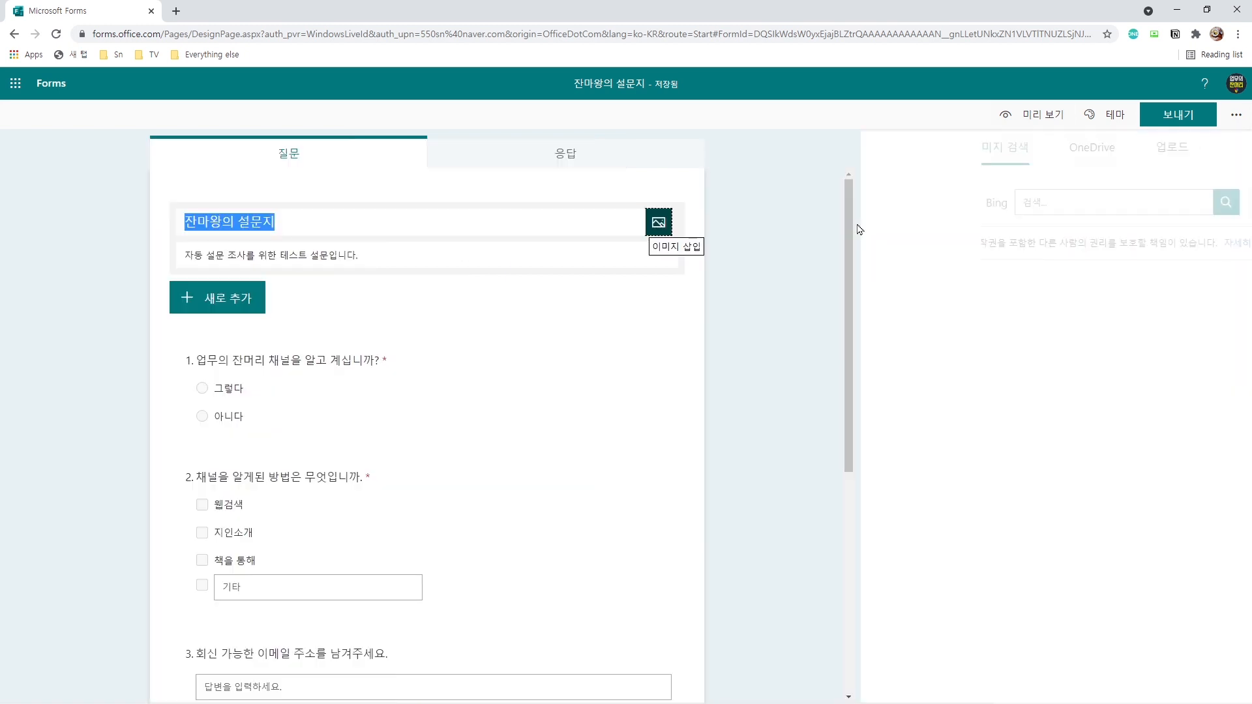
left_click(1049, 203)
type("ㅎ")
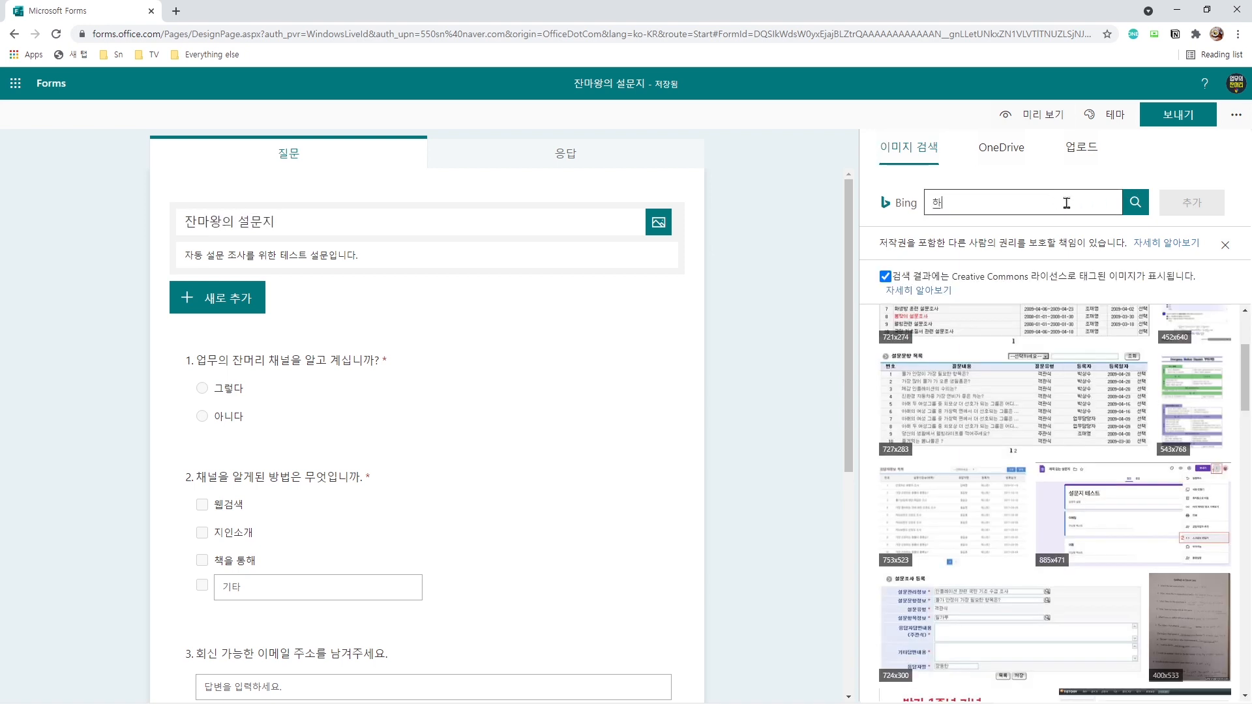
type("늘")
key("Return")
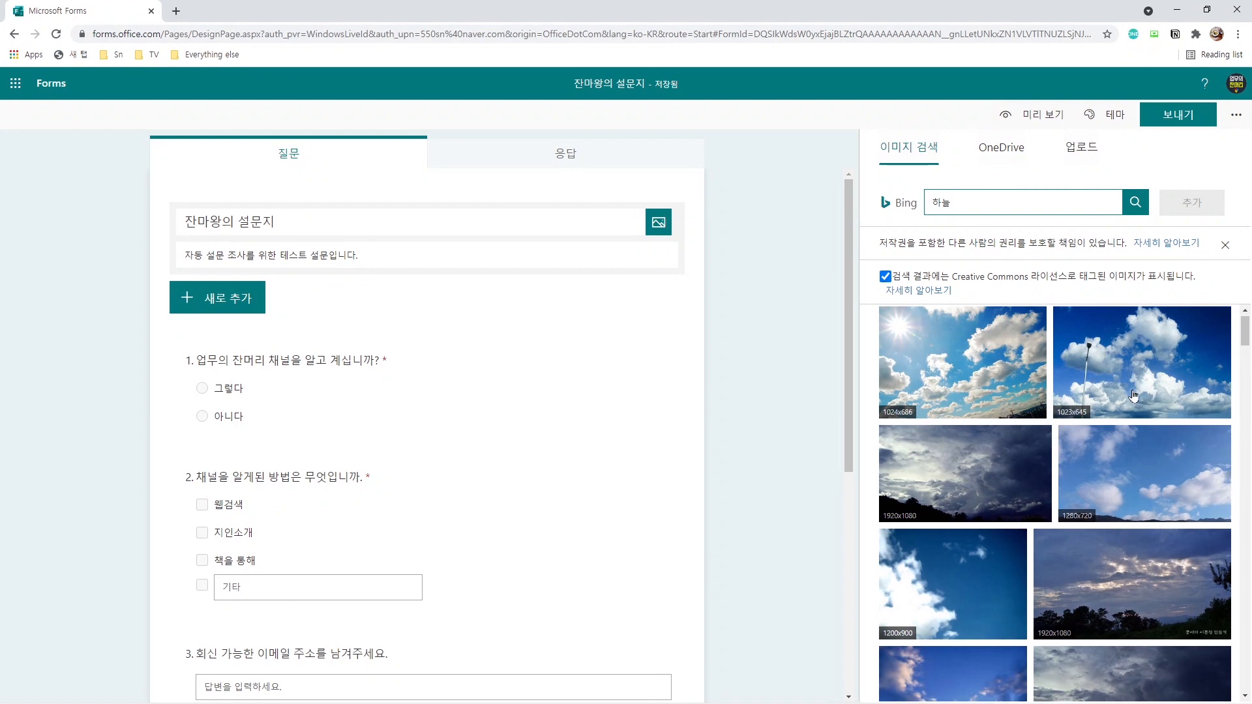
Step: Add the 1280x720 blue sky image from the search results to the form title
scroll(1154, 401, "down", 1)
left_click(1151, 398)
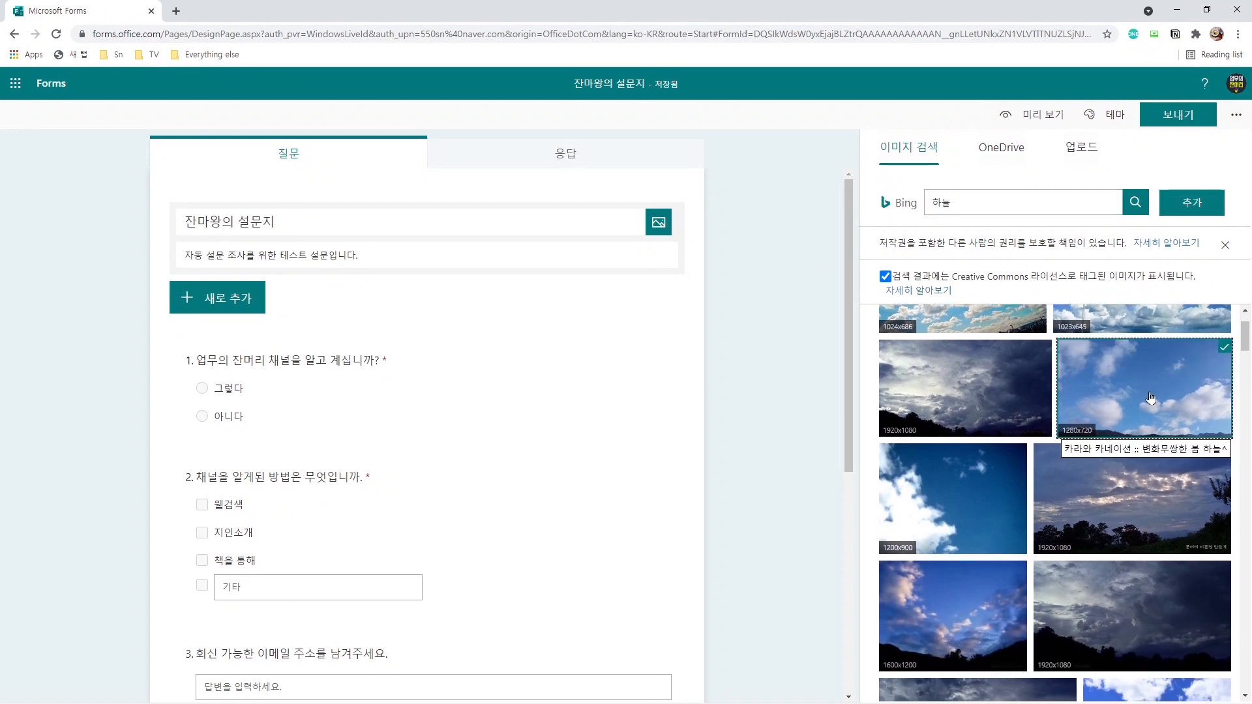
left_click(1191, 202)
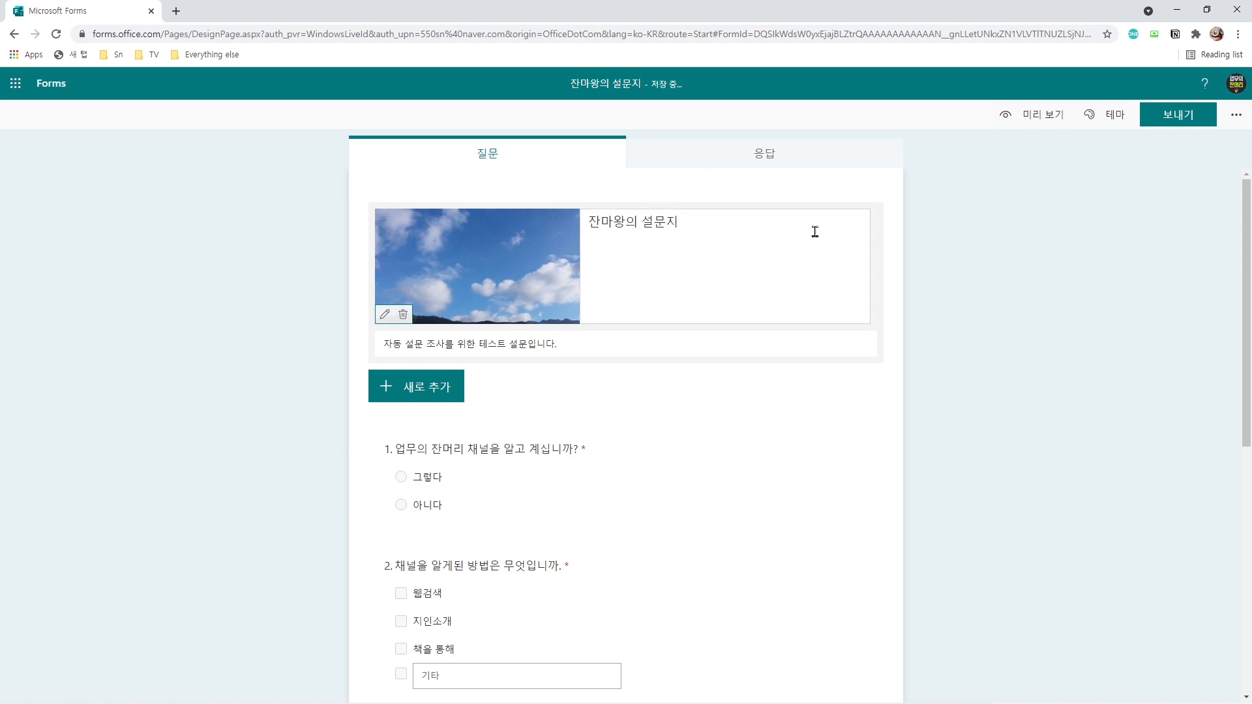
left_click(956, 243)
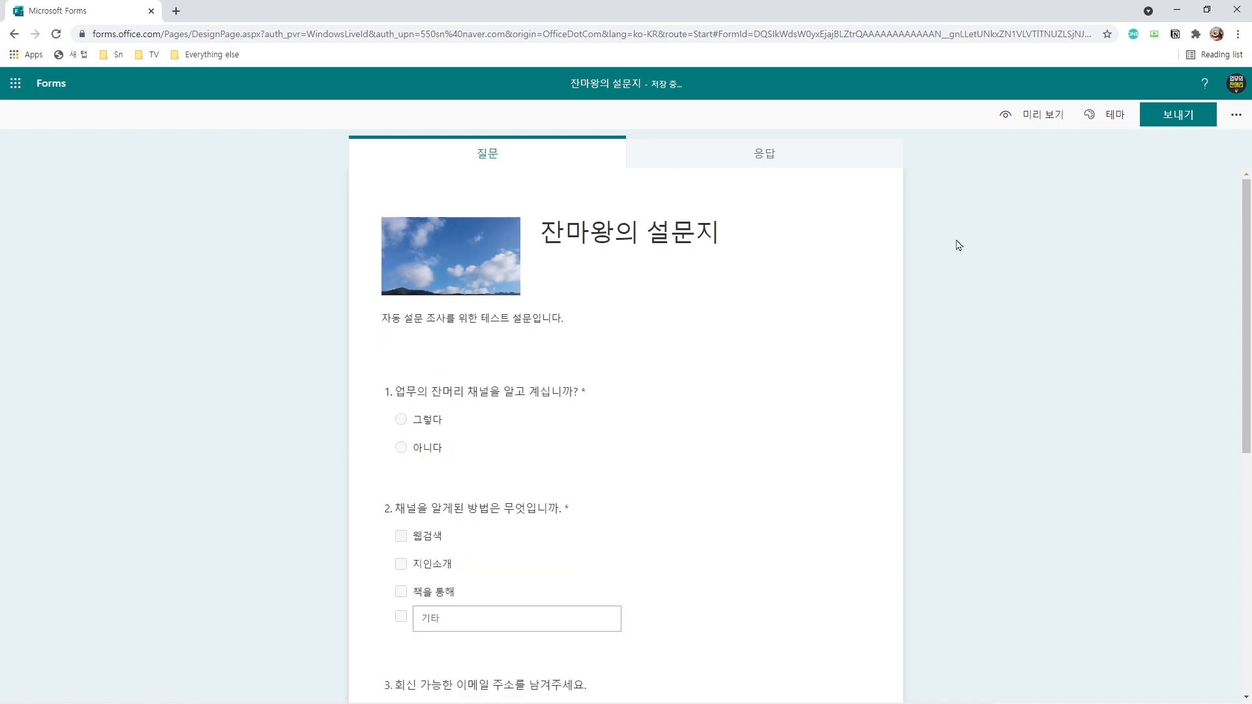
Step: Apply the green chemistry lab theme with beakers on shelves (화학 실험실의 테이블과 선반 위 비커) to the form
left_click(1112, 118)
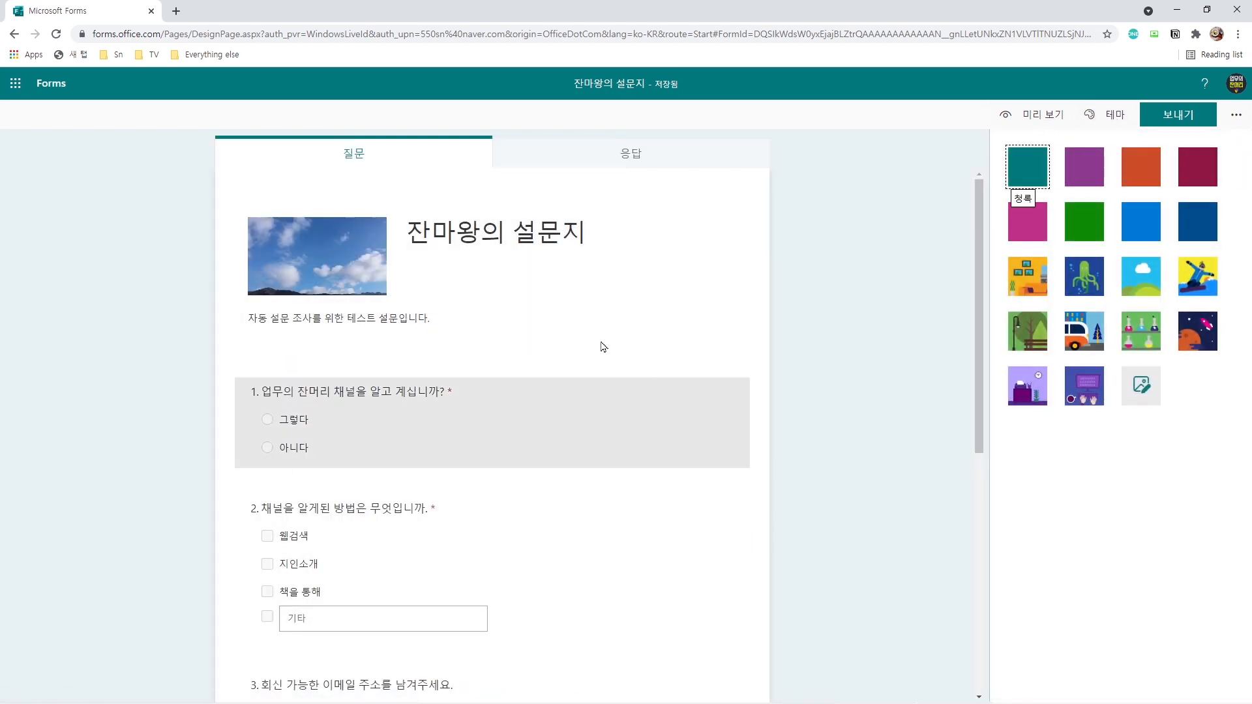
left_click(1140, 343)
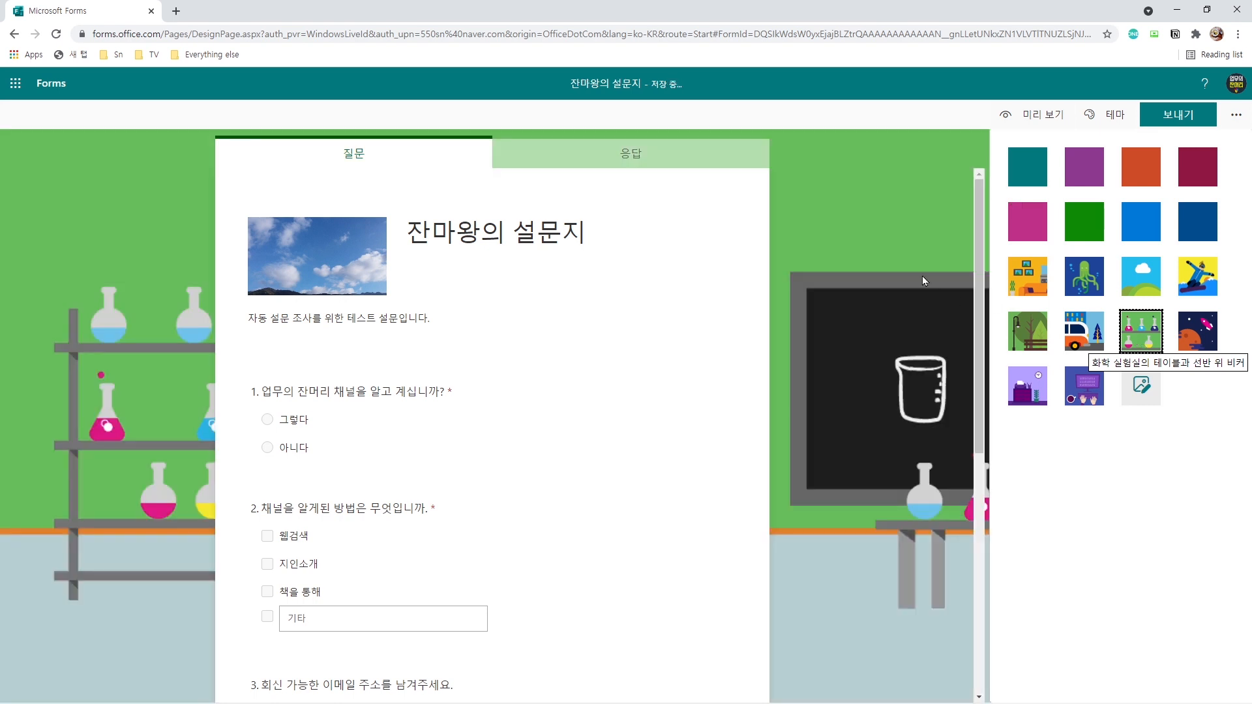
left_click(910, 207)
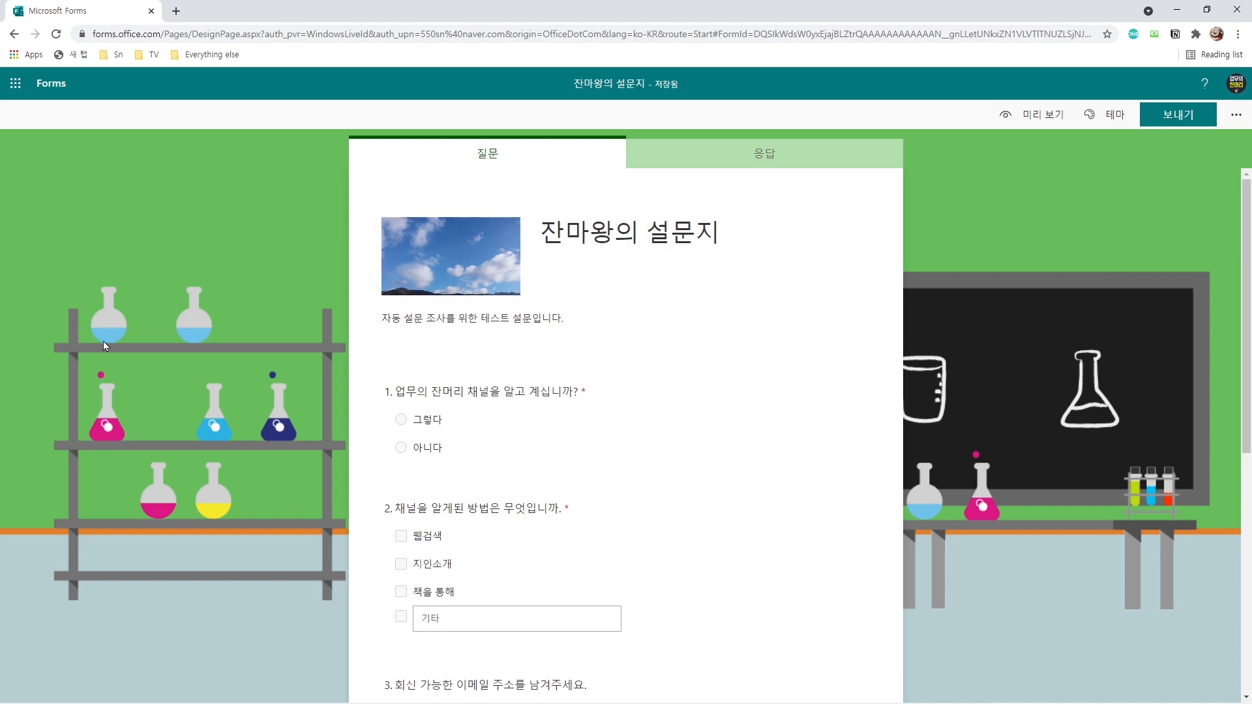
Step: Open the form's sending options and switch the response link to a shortened URL (단축 URL)
scroll(896, 522, "down", 3)
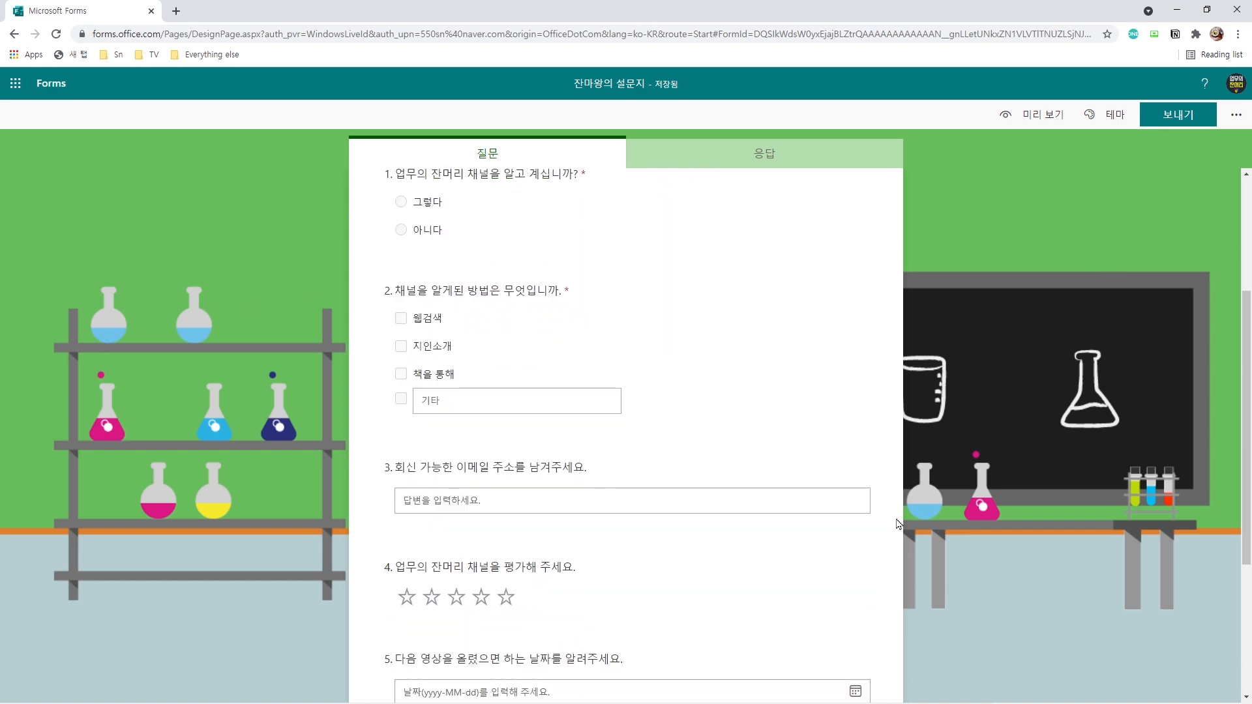
scroll(893, 536, "up", 3)
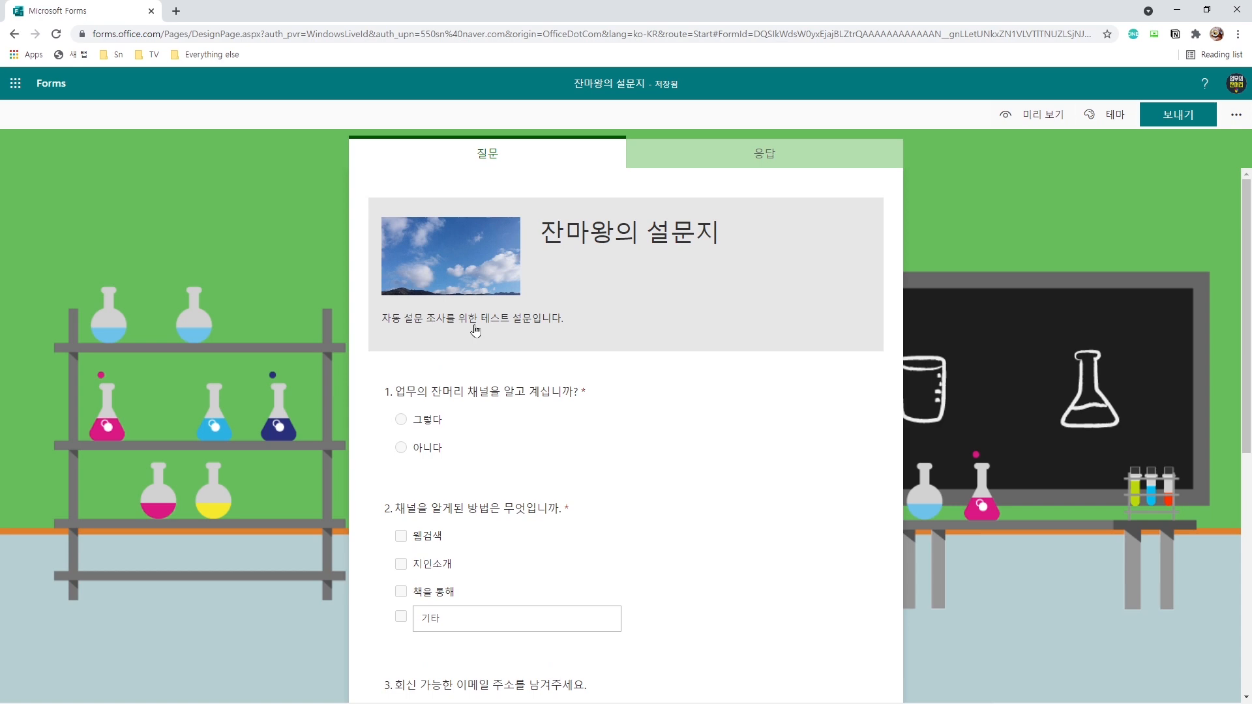
left_click(1188, 116)
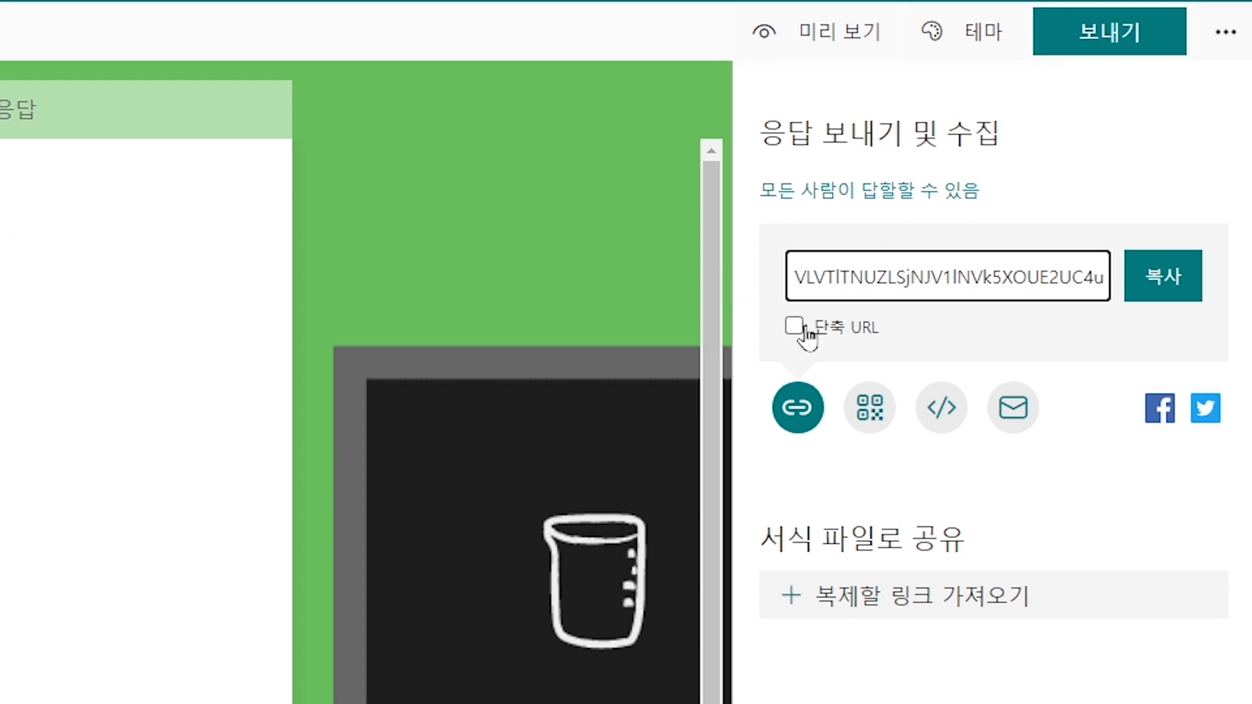
left_click(796, 332)
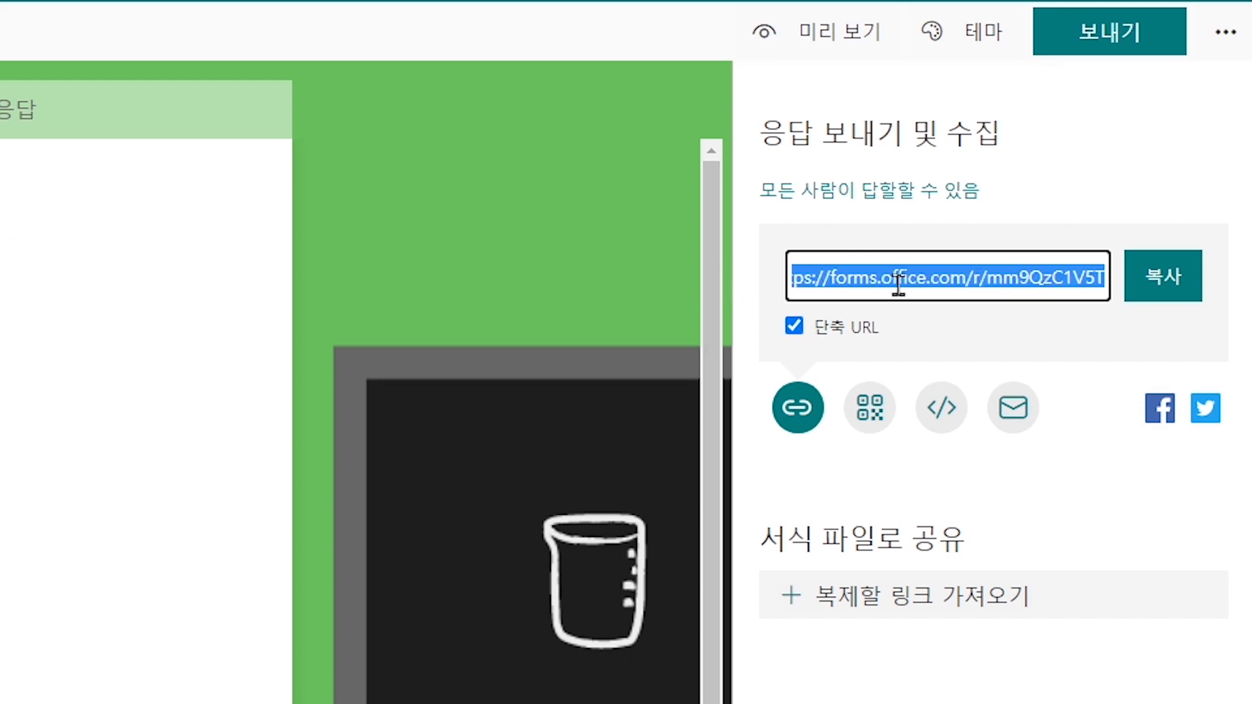
Step: Copy the shortened response link and open a new Naver Mail message in another browser tab
left_click(1099, 281)
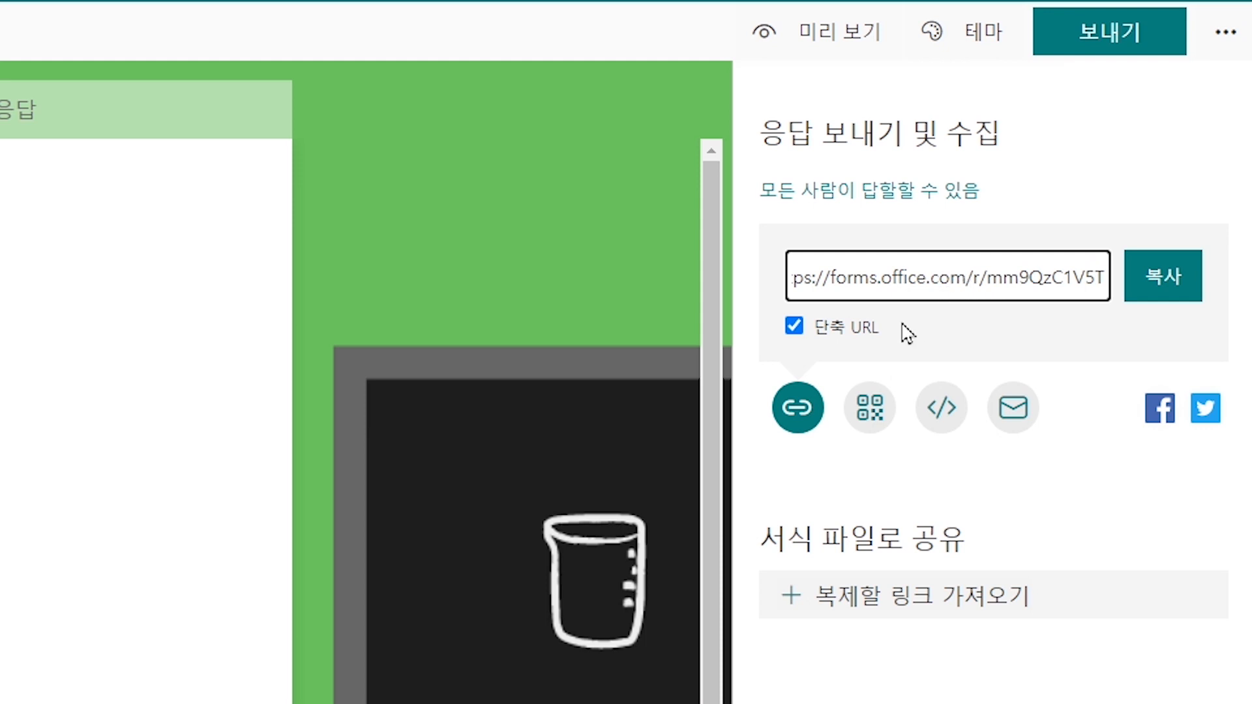
left_click(1128, 290)
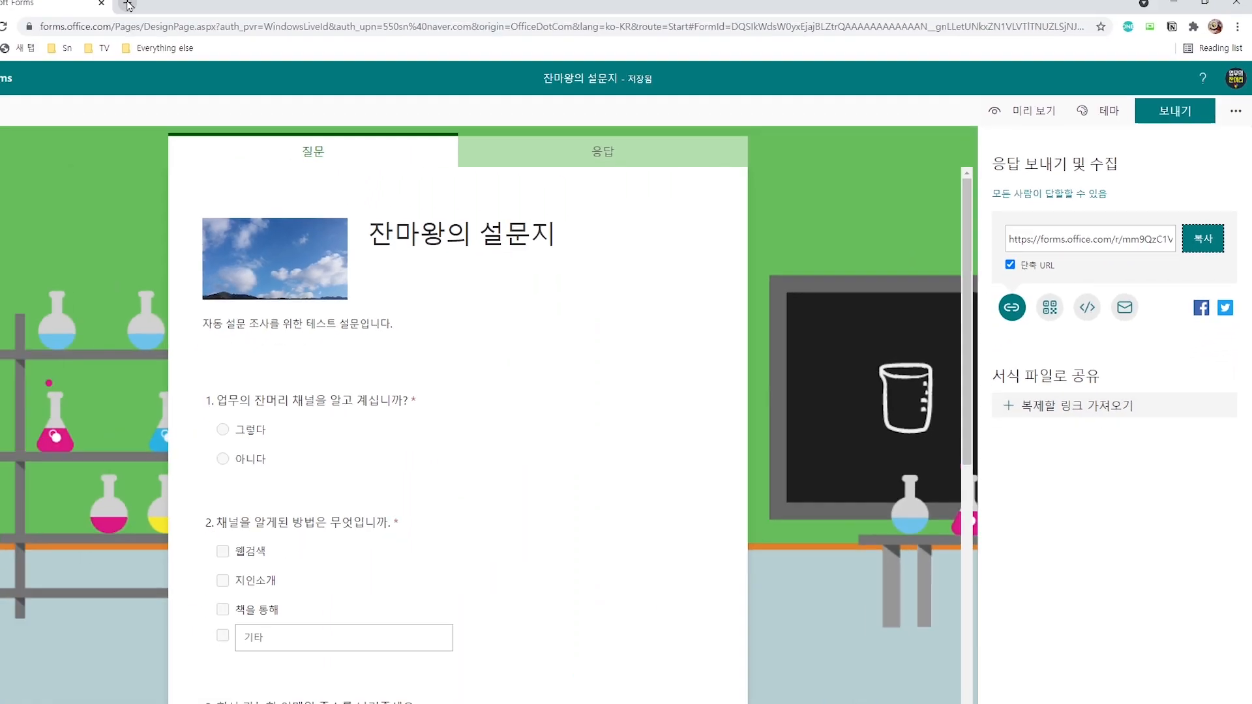
left_click(176, 11)
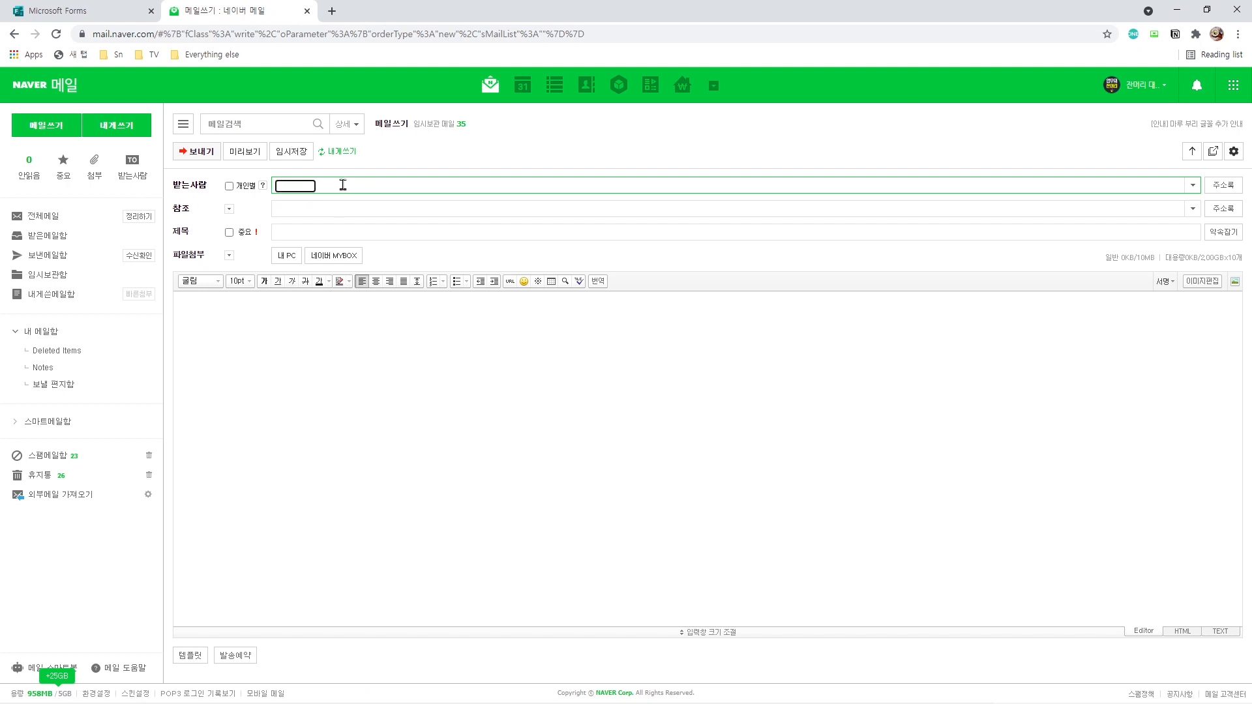
Step: Enter the two recipients' e-mail addresses and set the mail subject to "채널 설문 조사"
type("5")
left_click(369, 197)
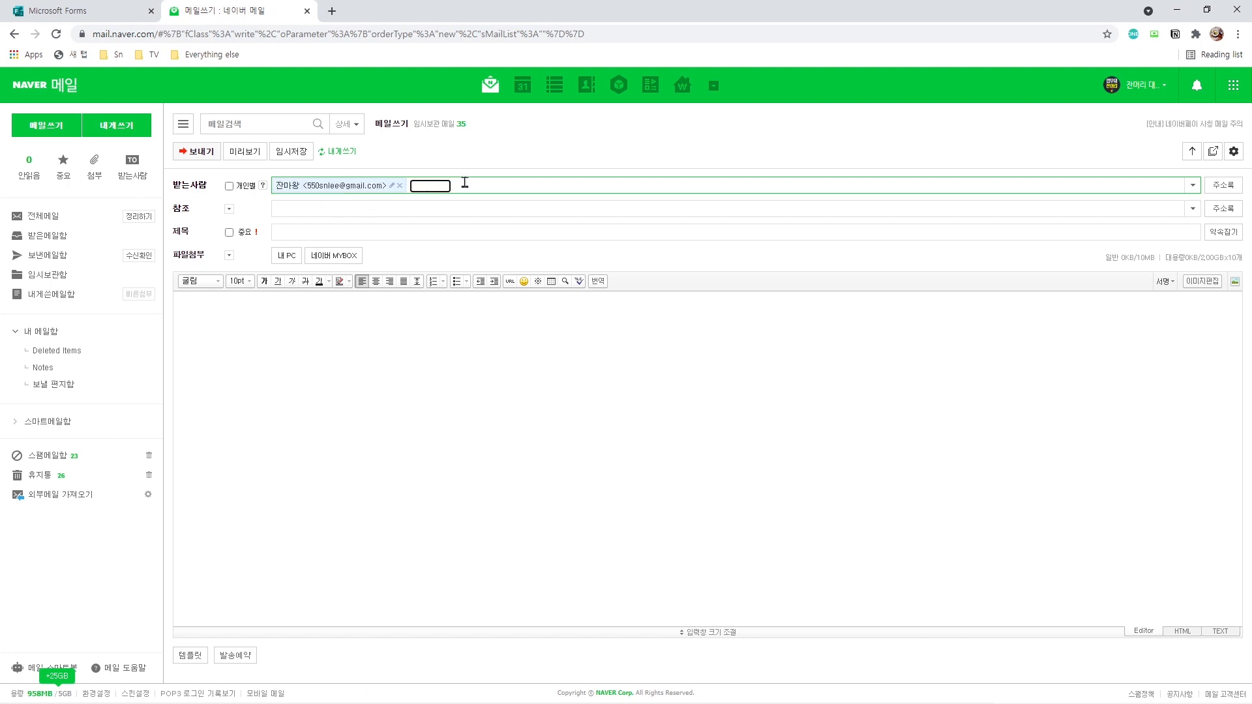
left_click(477, 232)
type("co")
type("채널 ")
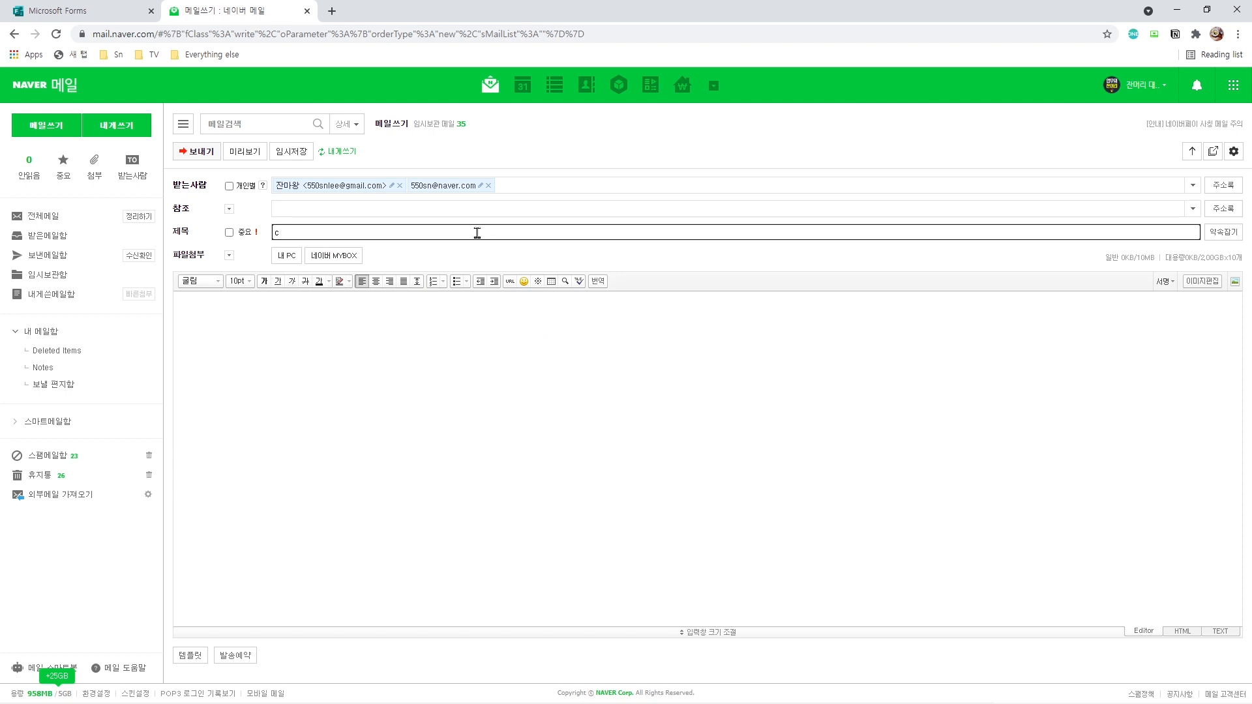
type("설문 조사")
Step: Write "아래 설문 조사에 응해주세요." in the mail body with the copied survey link below it, and send the mail
left_click(407, 362)
type("아래")
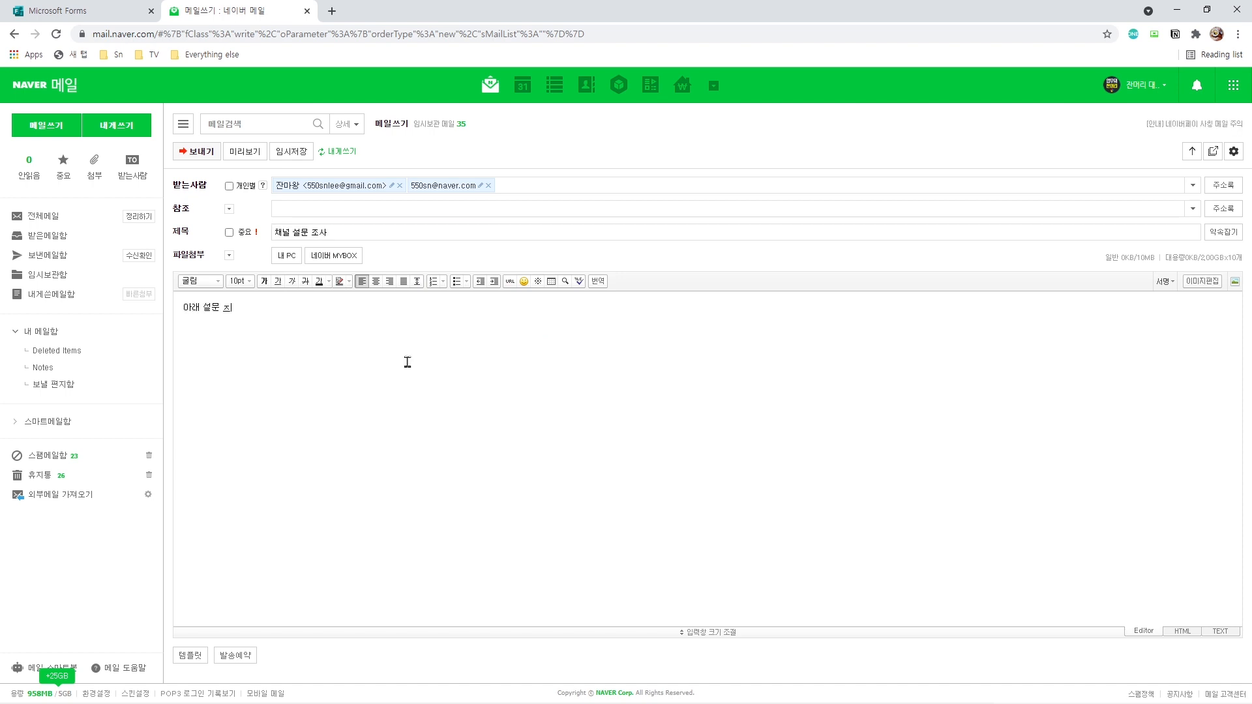
type(" 설문 조사에 응해주세요.")
key("ctrl+v")
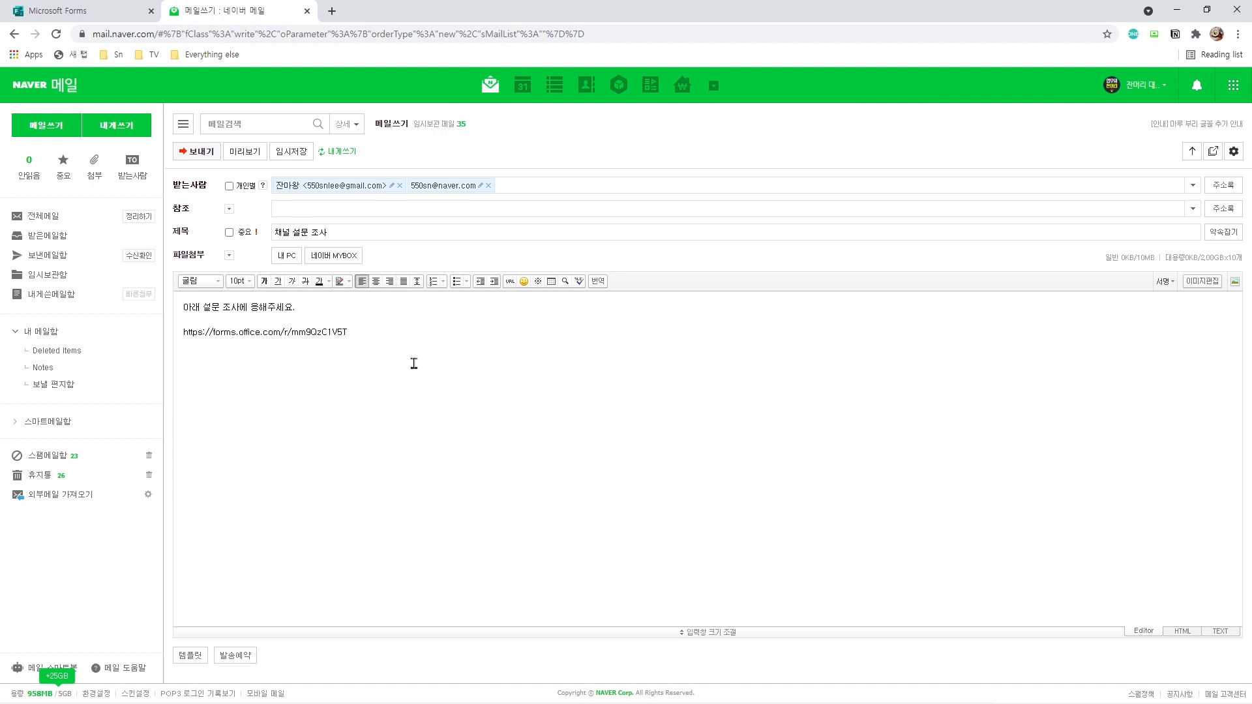
left_click(199, 151)
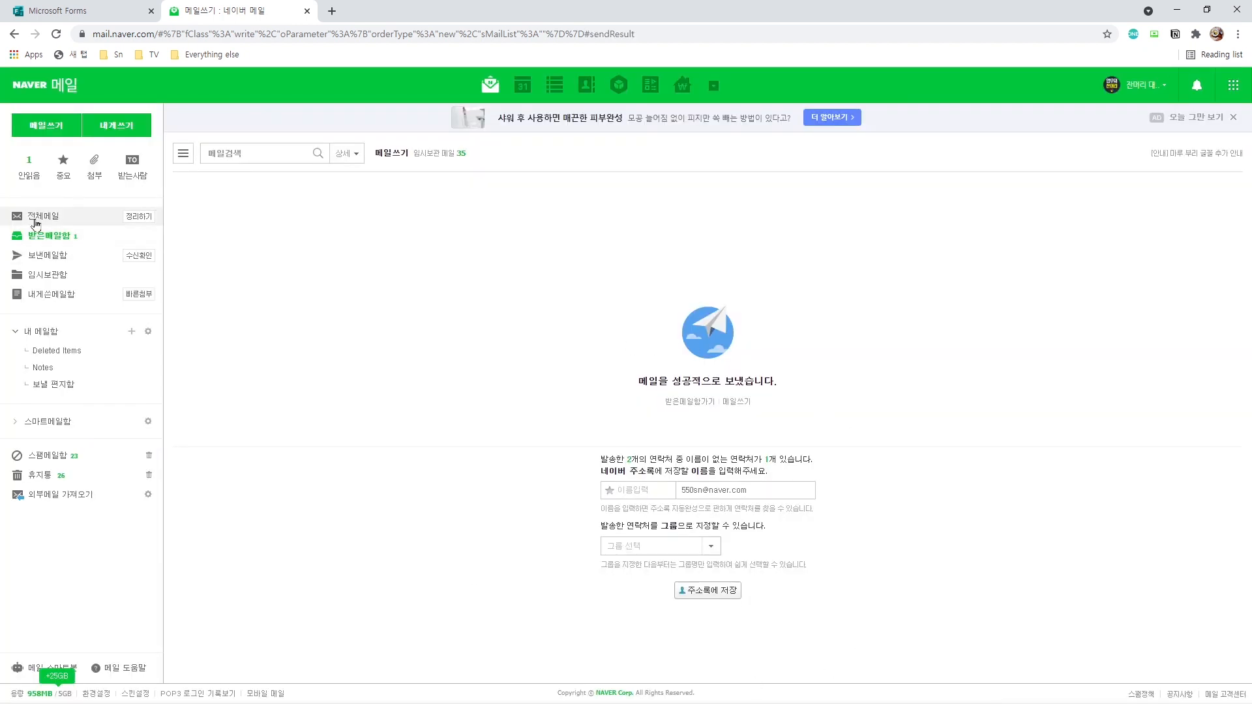
Step: Open the received "채널 설문 조사" mail in the inbox and follow its survey link
left_click(48, 237)
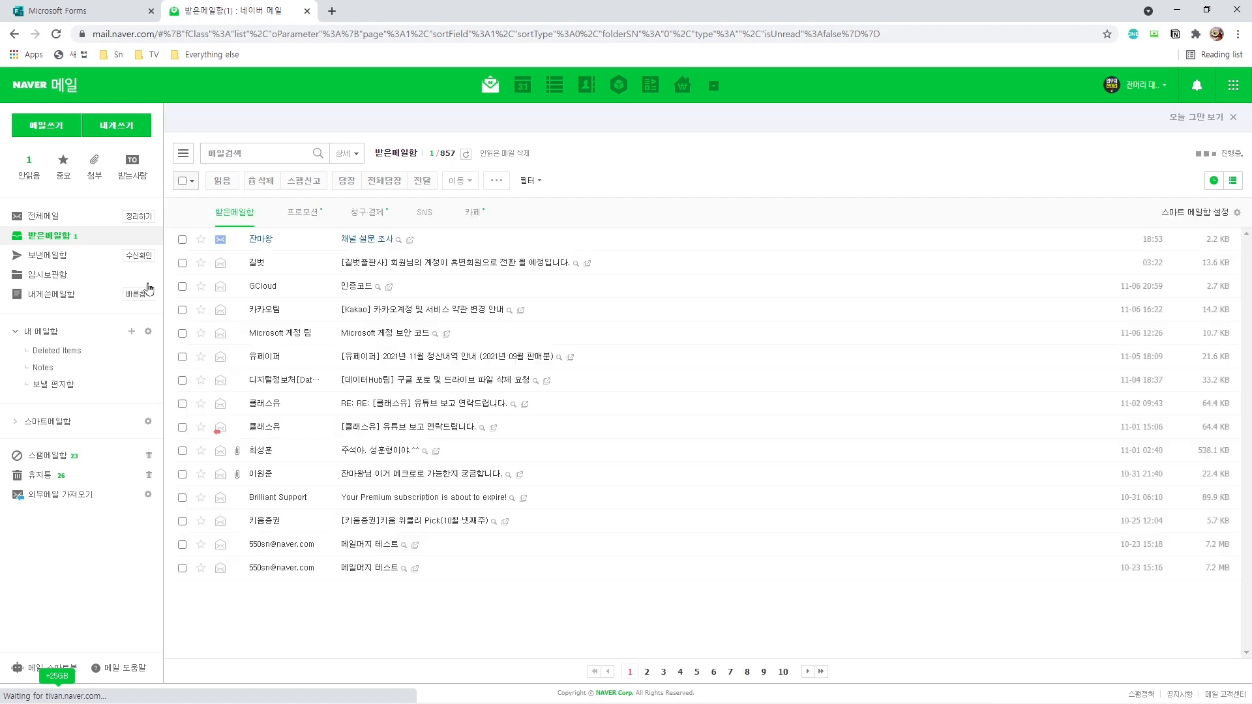
left_click(374, 242)
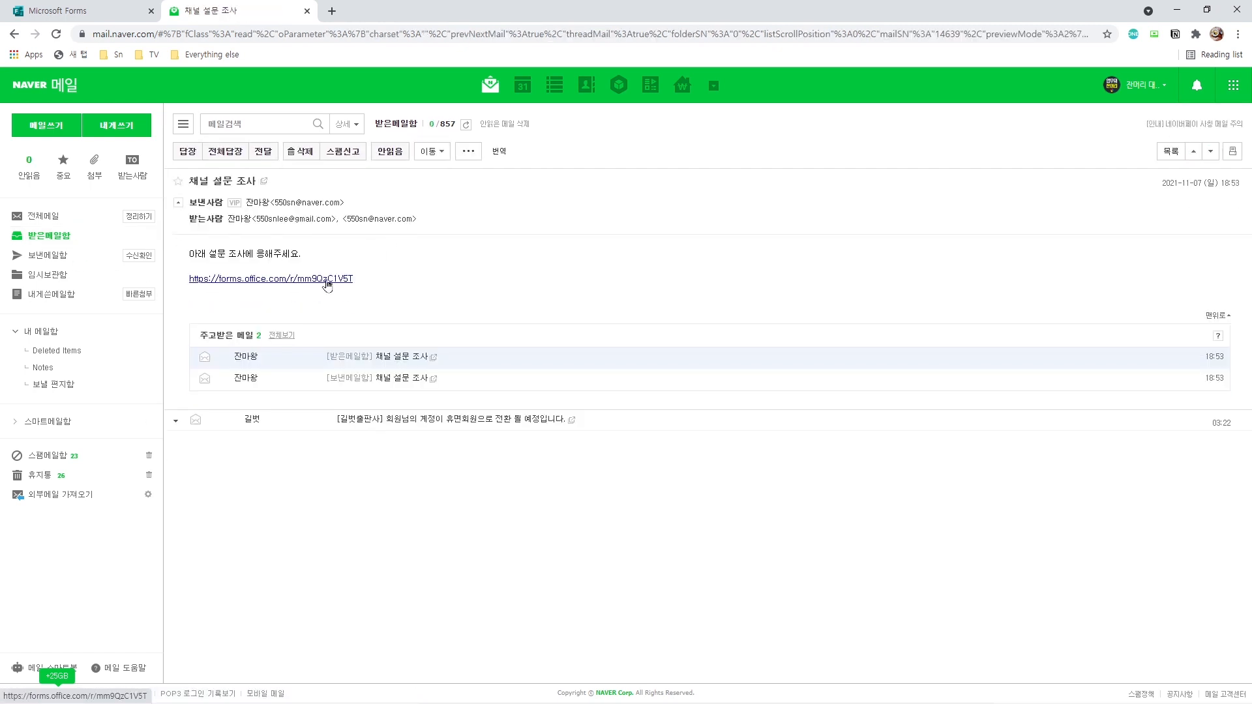
left_click(327, 280)
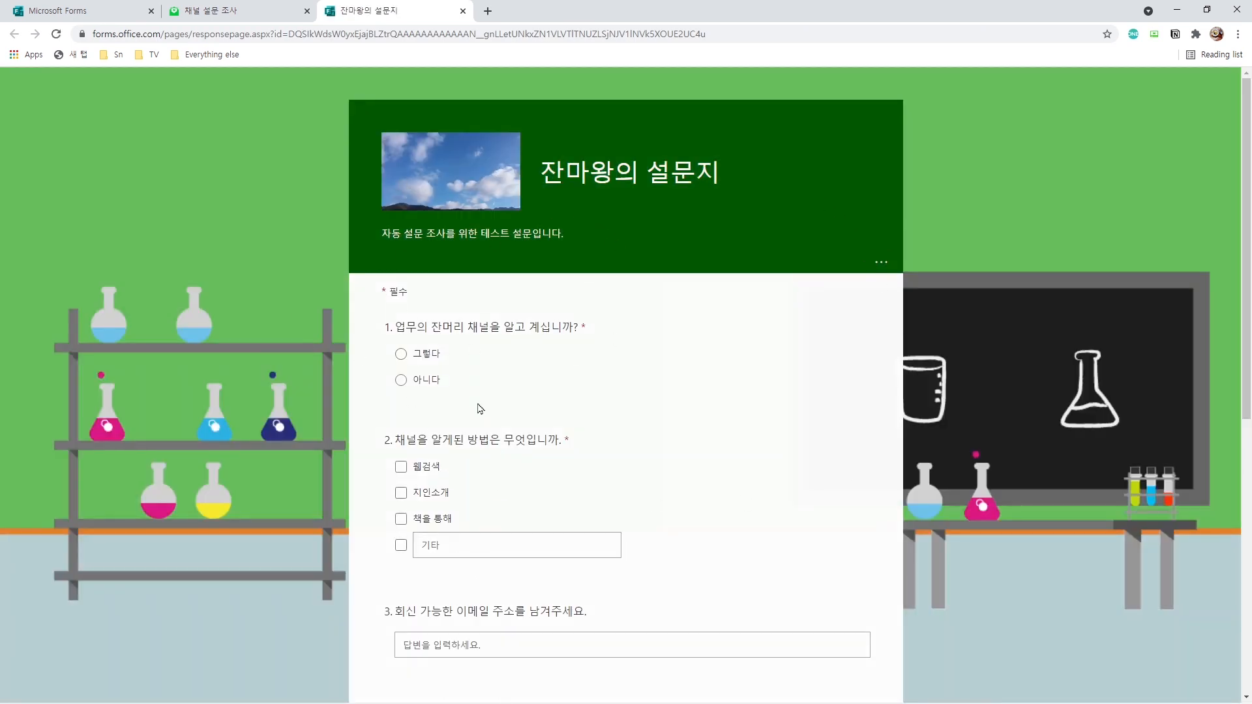
Step: Answer 그렇다 to question 1, 웹검색 and 책을 통해 to question 2, and rate the channel five stars
left_click(401, 467)
left_click(401, 519)
scroll(669, 461, "down", 4)
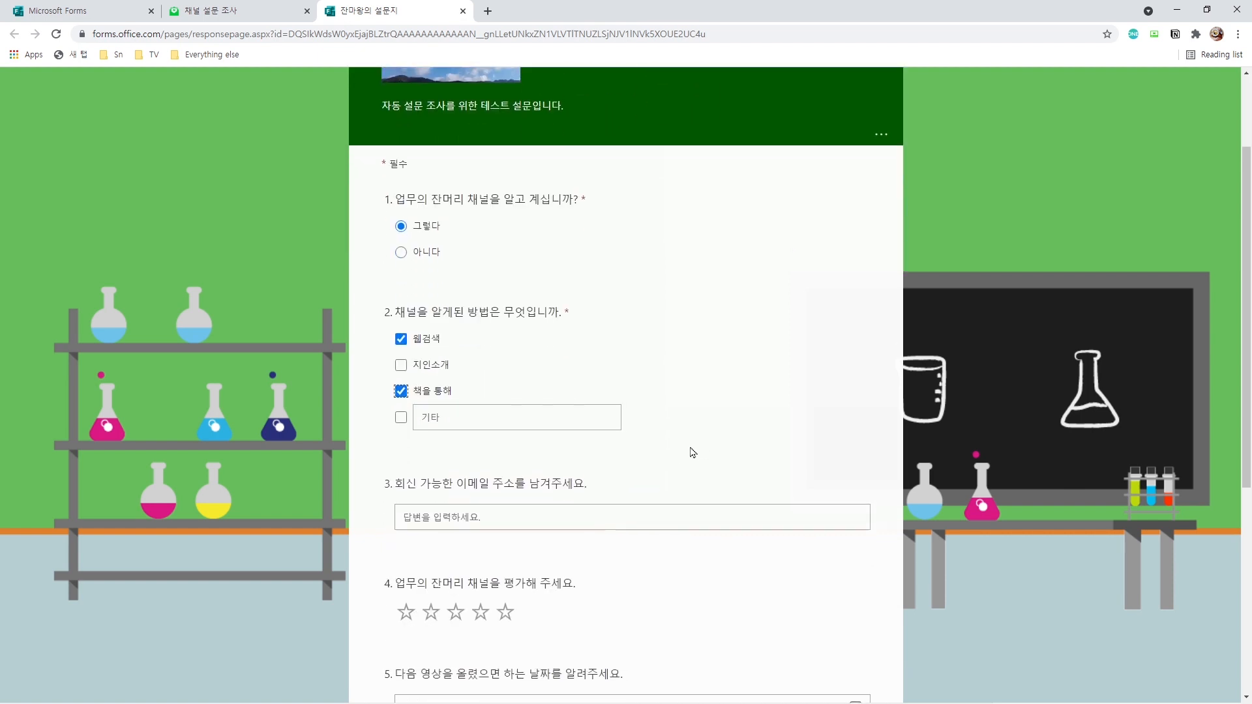
left_click(456, 502)
left_click(506, 501)
Step: Choose 2021-11-29 as the preferred date for the next video and submit the survey response
scroll(750, 365, "down", 4)
left_click(854, 357)
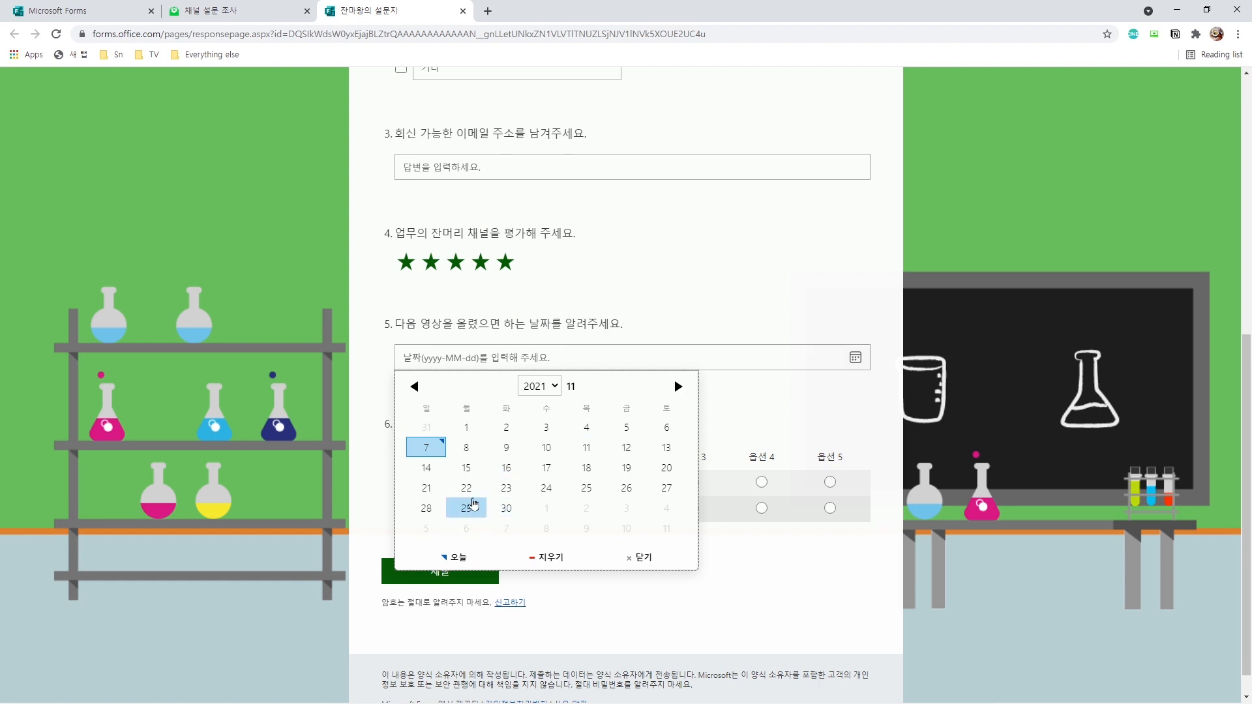
left_click(466, 508)
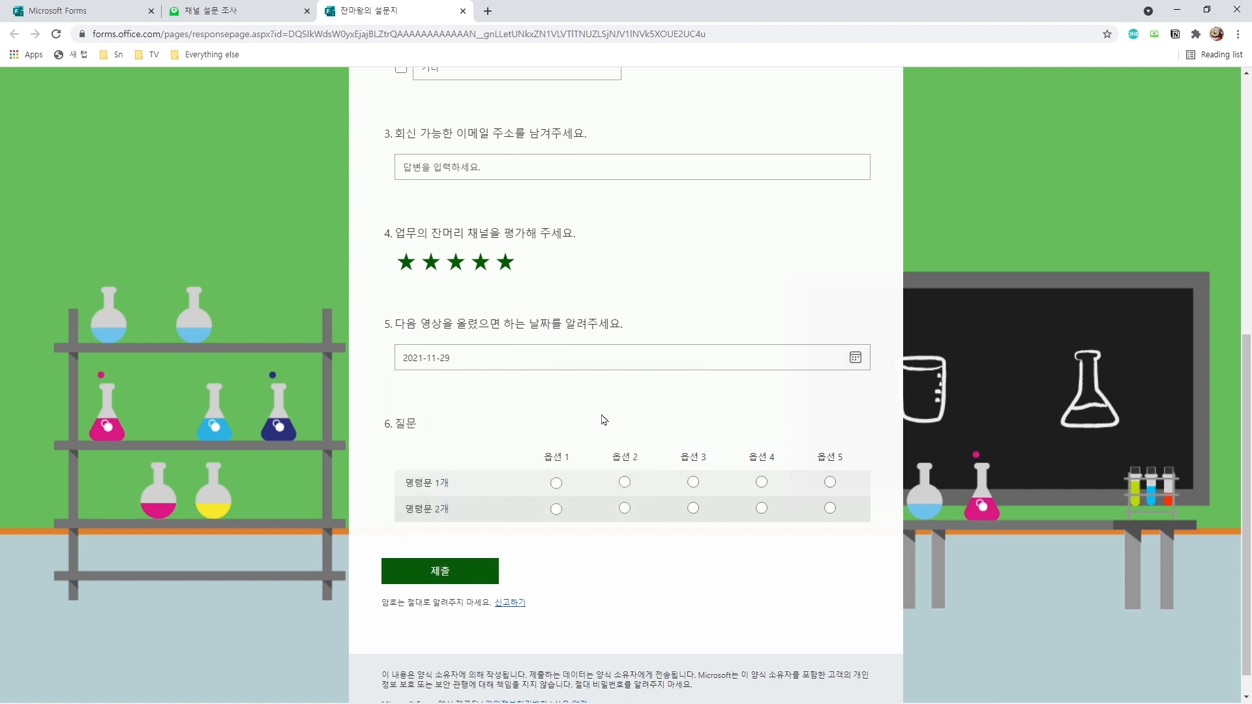
scroll(601, 419, "down", 1)
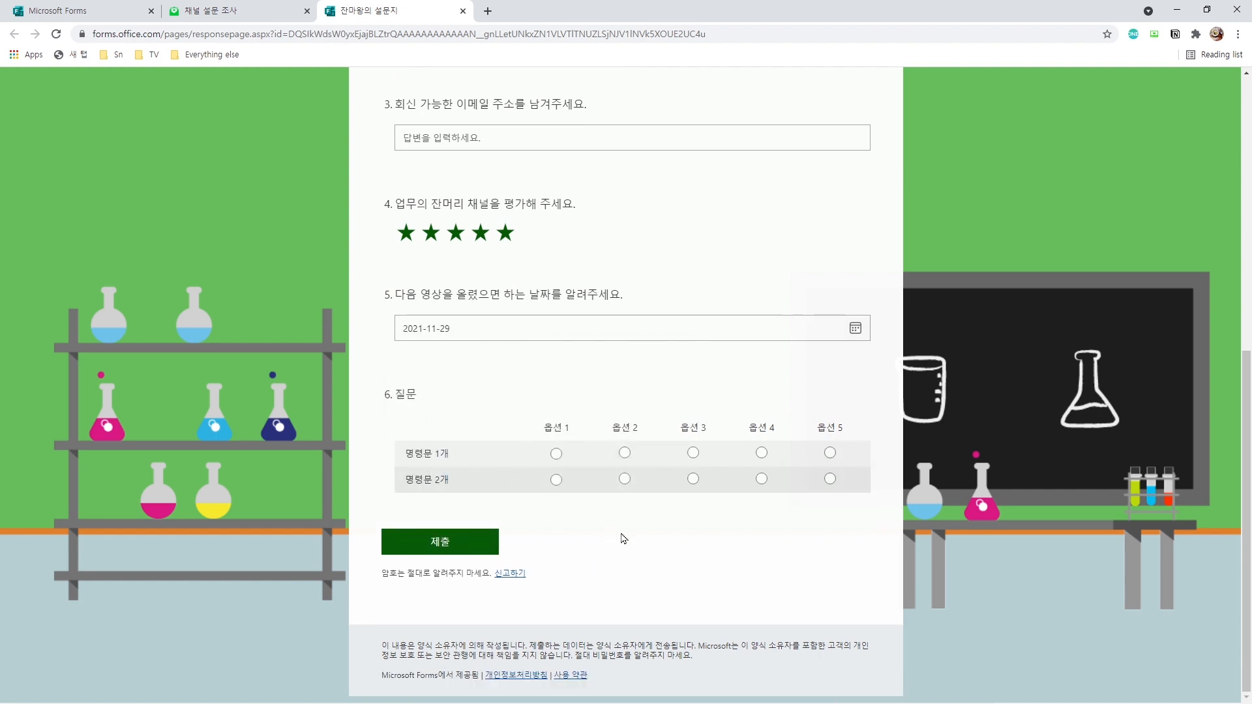
left_click(442, 549)
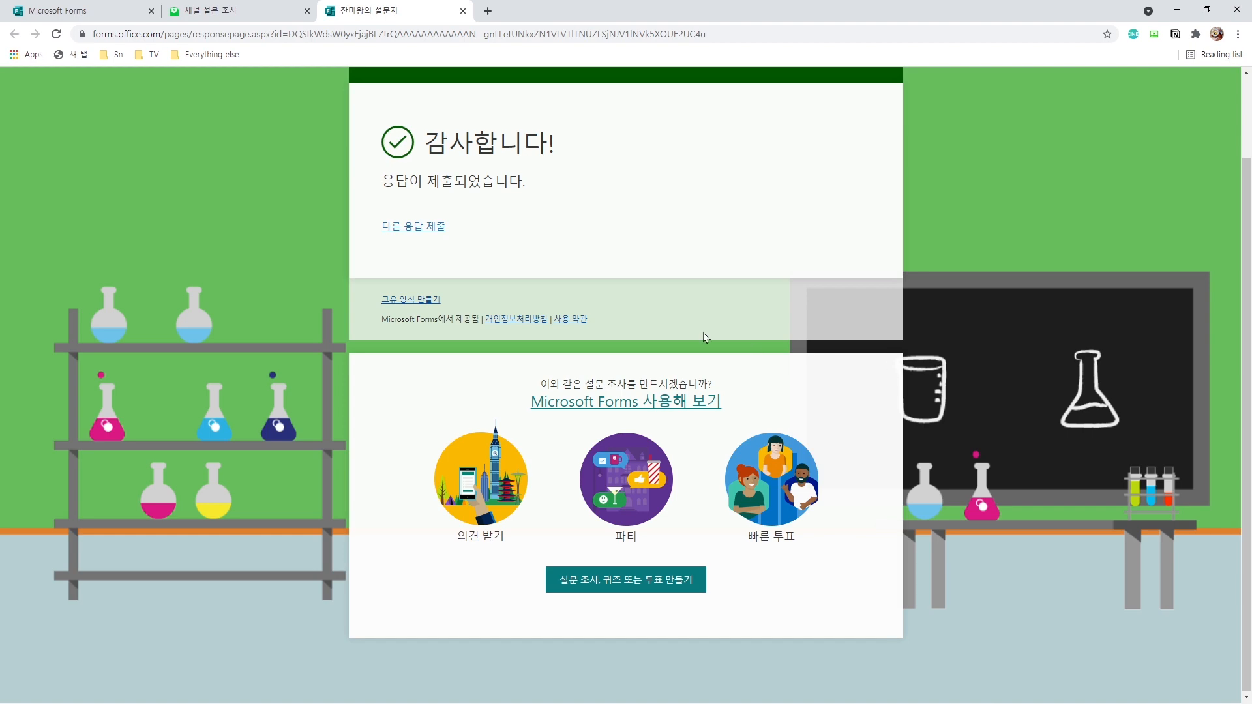
Step: Close the response page and reopen the most recent survey from the Microsoft Forms home page
left_click(463, 11)
key("ctrl+shift+Tab")
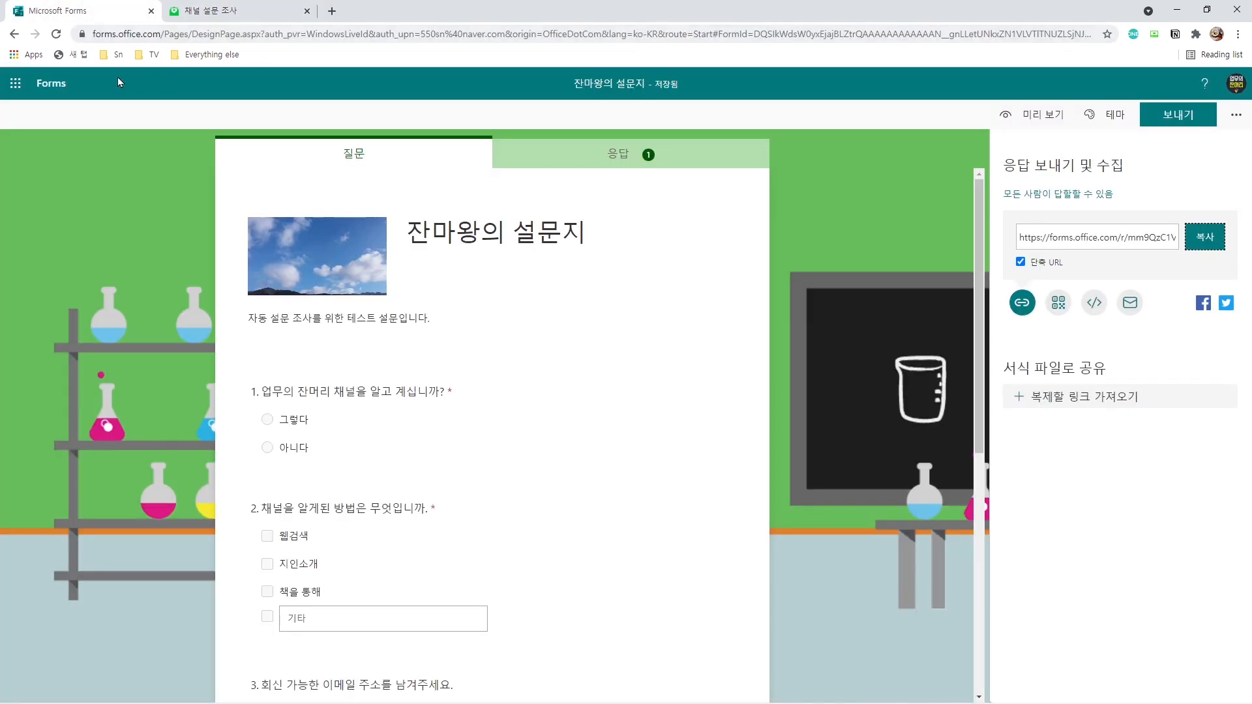
left_click(50, 83)
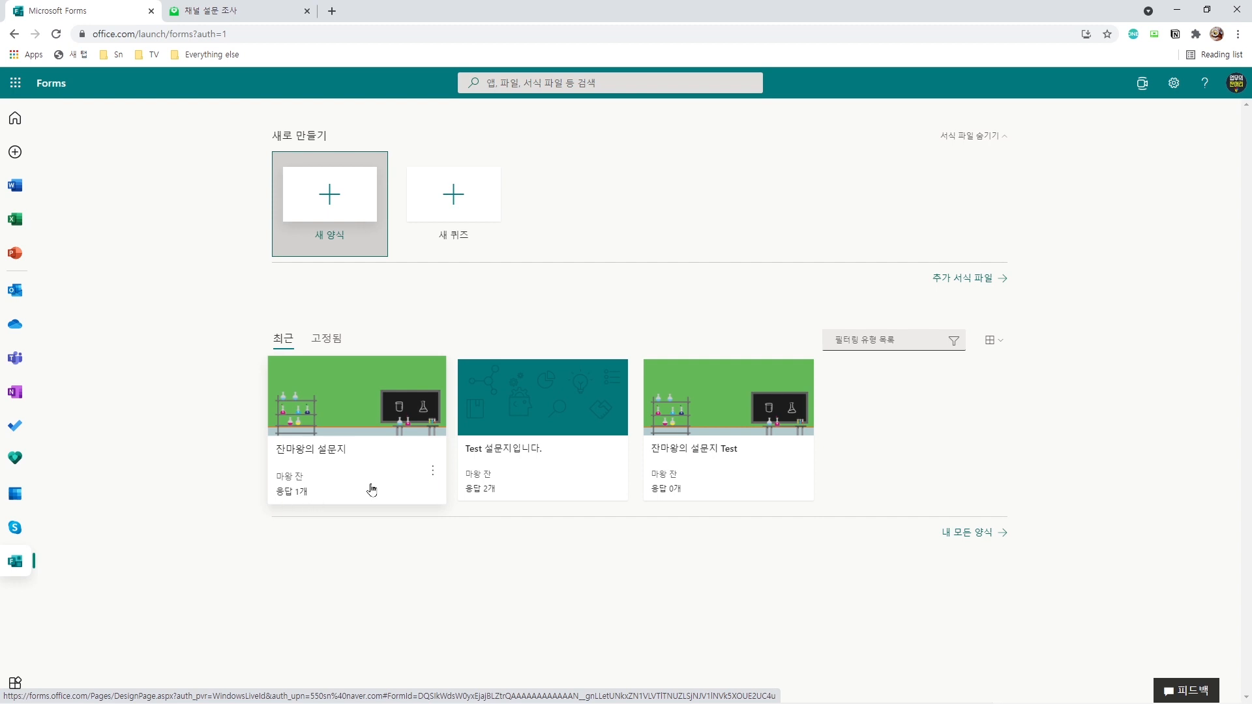
left_click(357, 418)
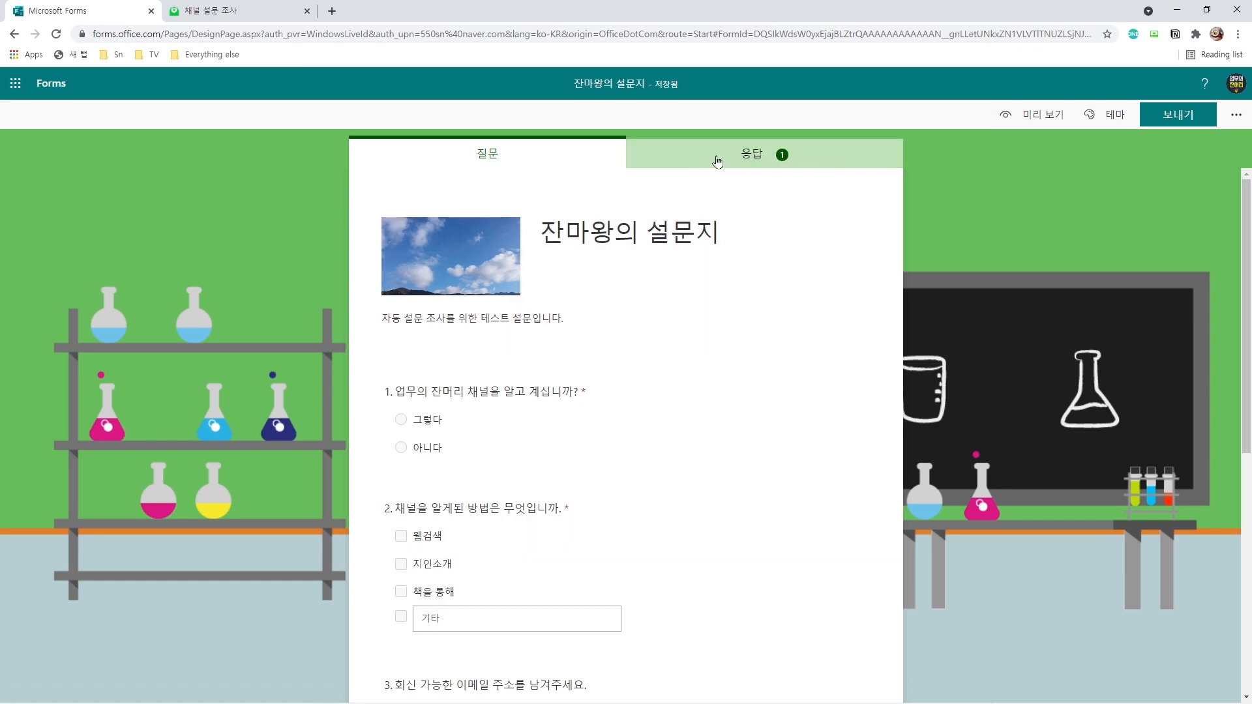
Step: Examine the survey's response summary, including the charts and answers for all six questions
left_click(771, 161)
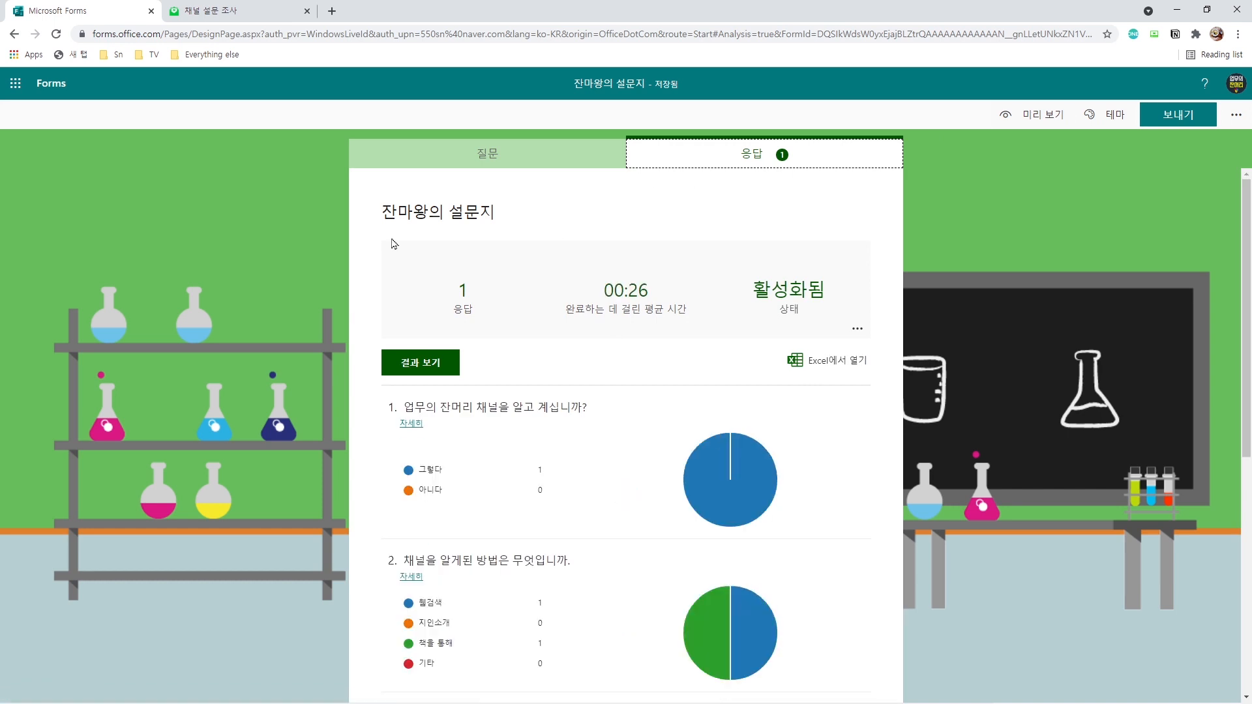
scroll(683, 314, "down", 2)
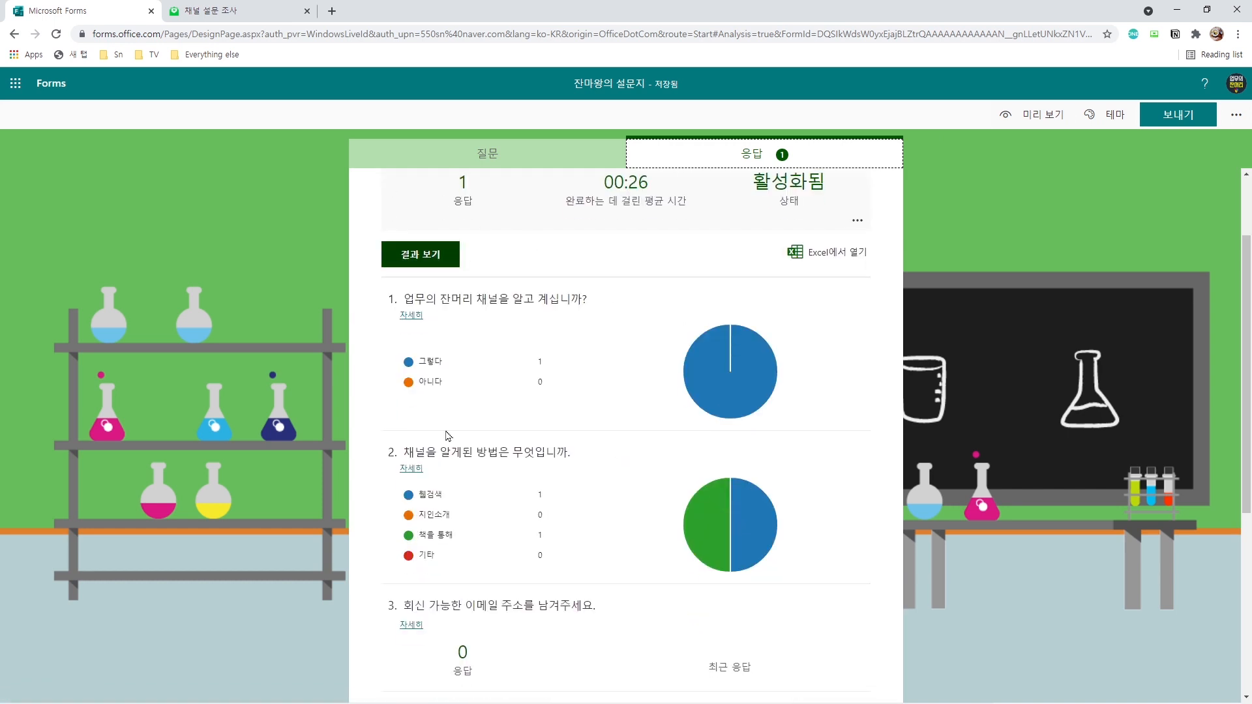
scroll(559, 478, "down", 2)
scroll(619, 486, "down", 3)
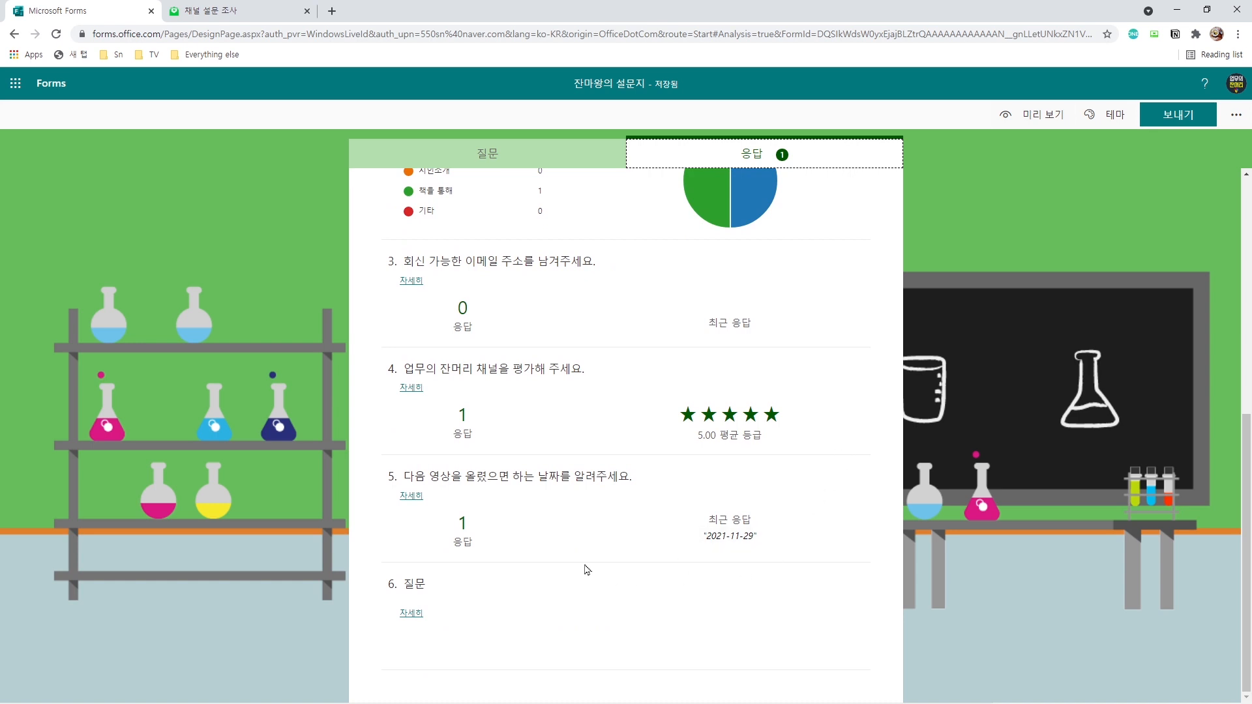
scroll(638, 528, "up", 7)
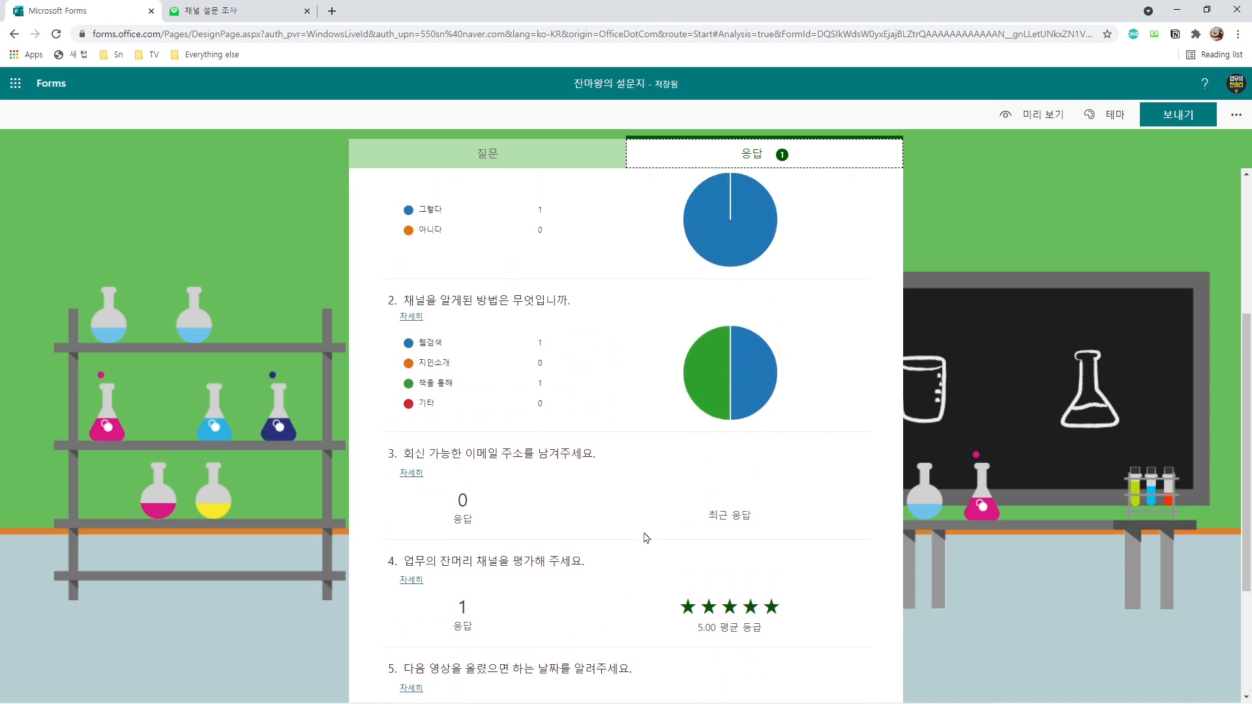
Step: Open the survey results in Excel, examine the response row's cells across the columns, and close the workbook
left_click(831, 369)
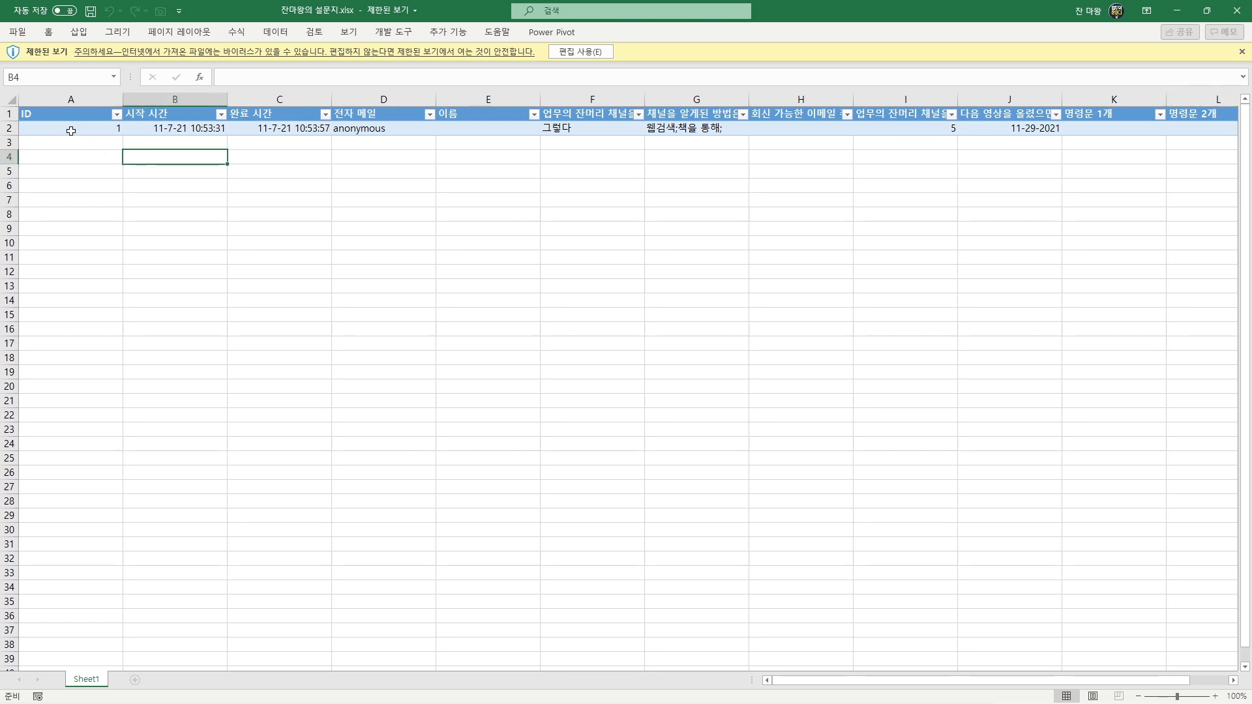
left_click(71, 131)
left_click(172, 133)
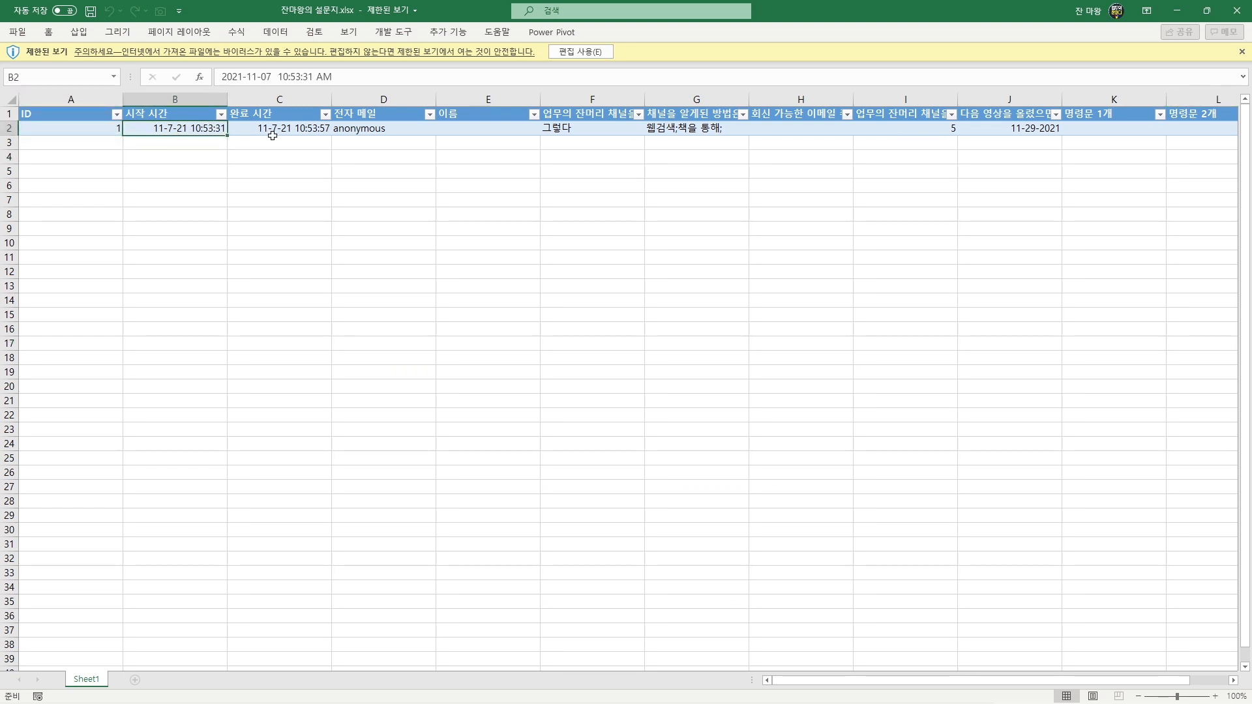
left_click(704, 133)
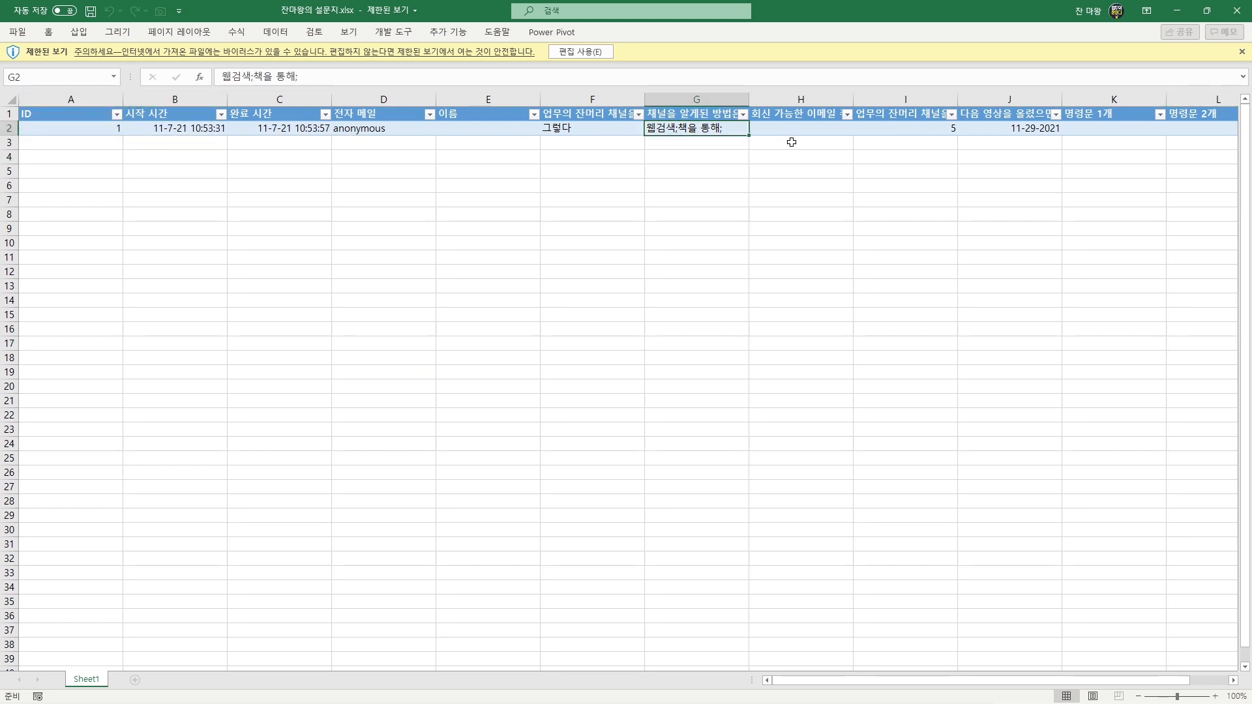
left_click(929, 139)
left_click(1101, 126)
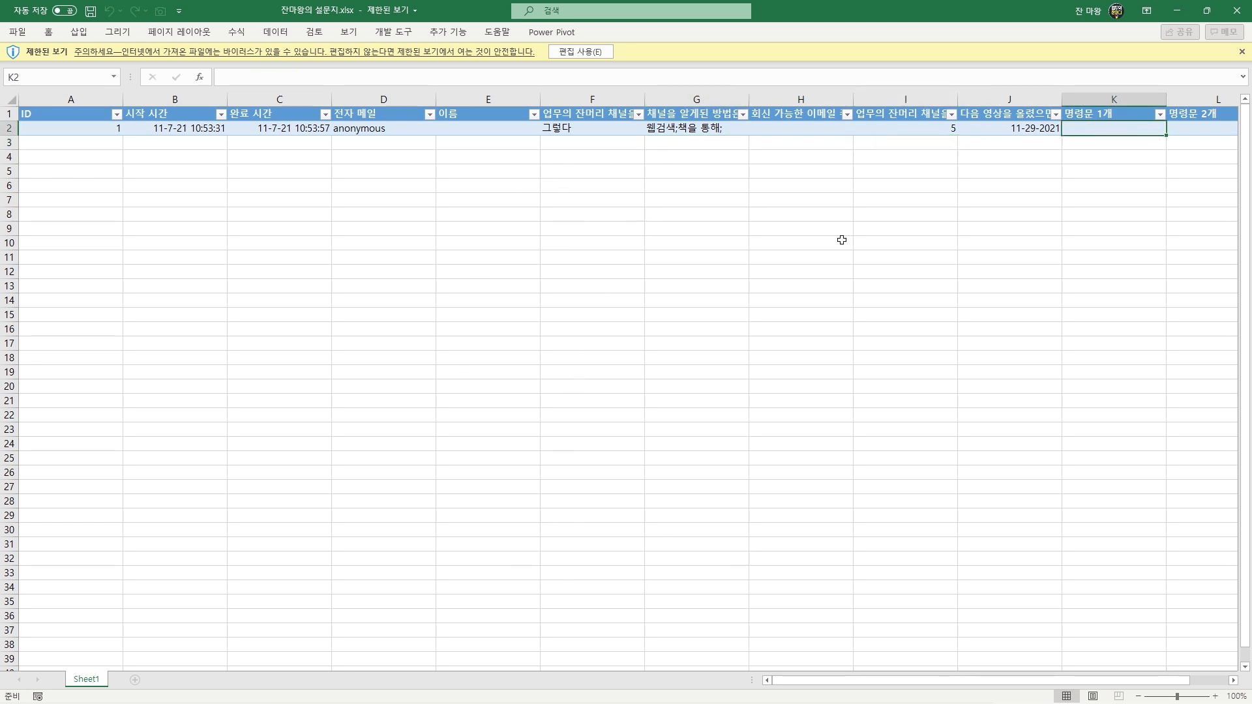
left_click(1236, 8)
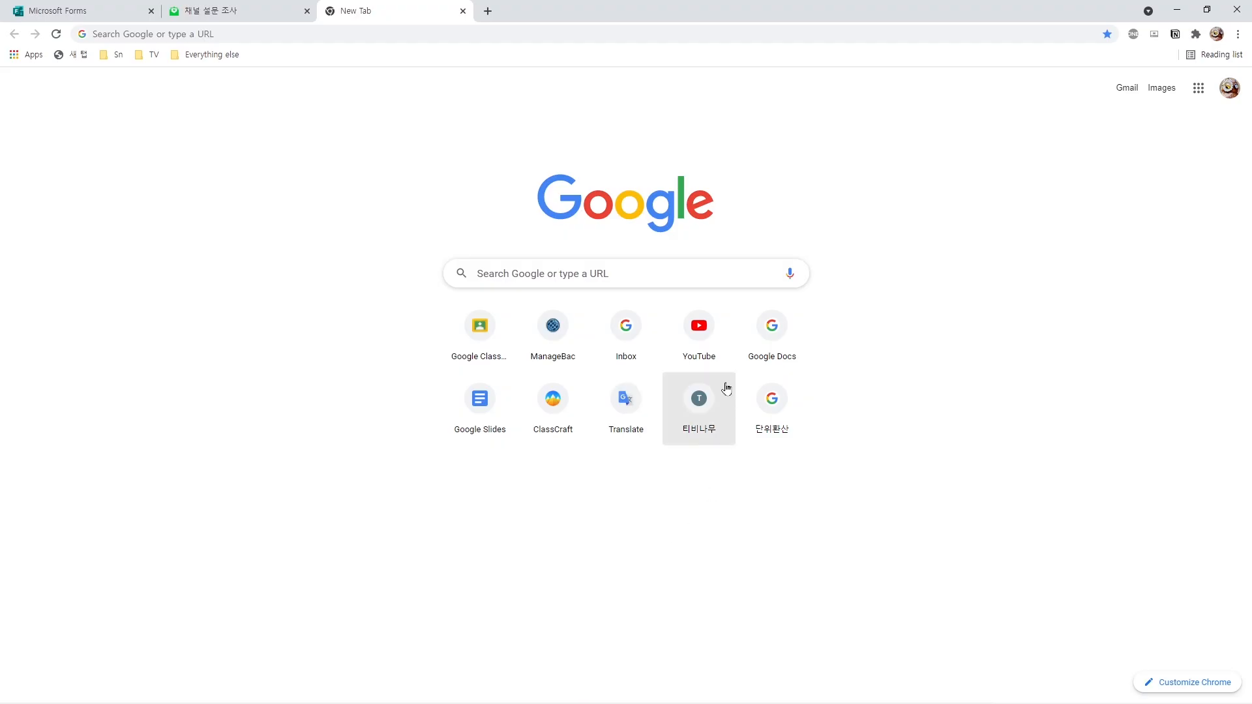
Step: Search Google for "구글 forms" in a new browser tab and open Google Forms from the results
left_click(631, 275)
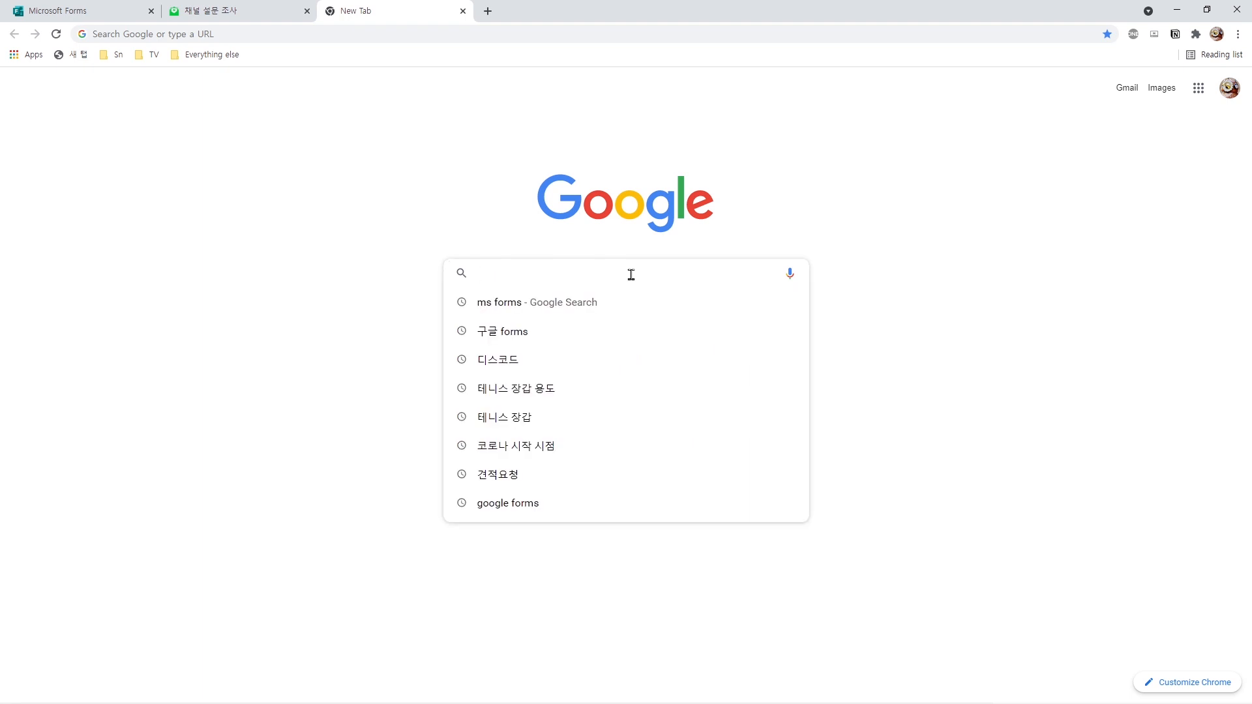
left_click(510, 333)
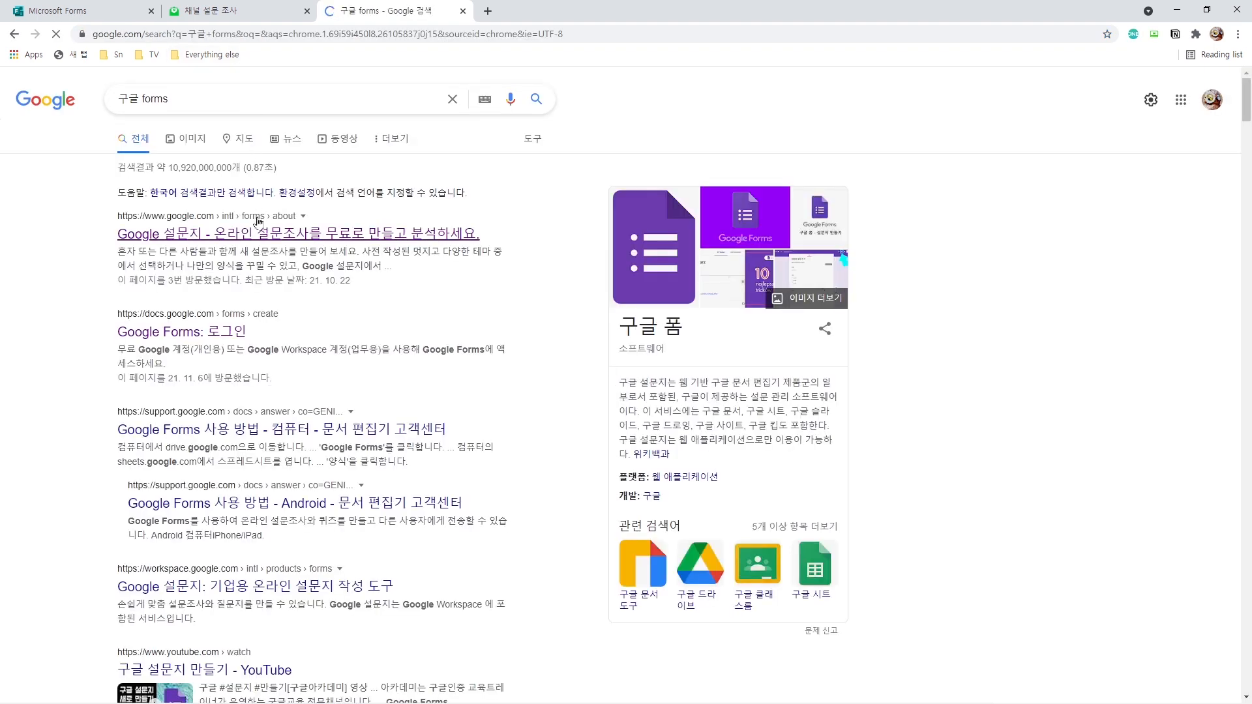
left_click(168, 337)
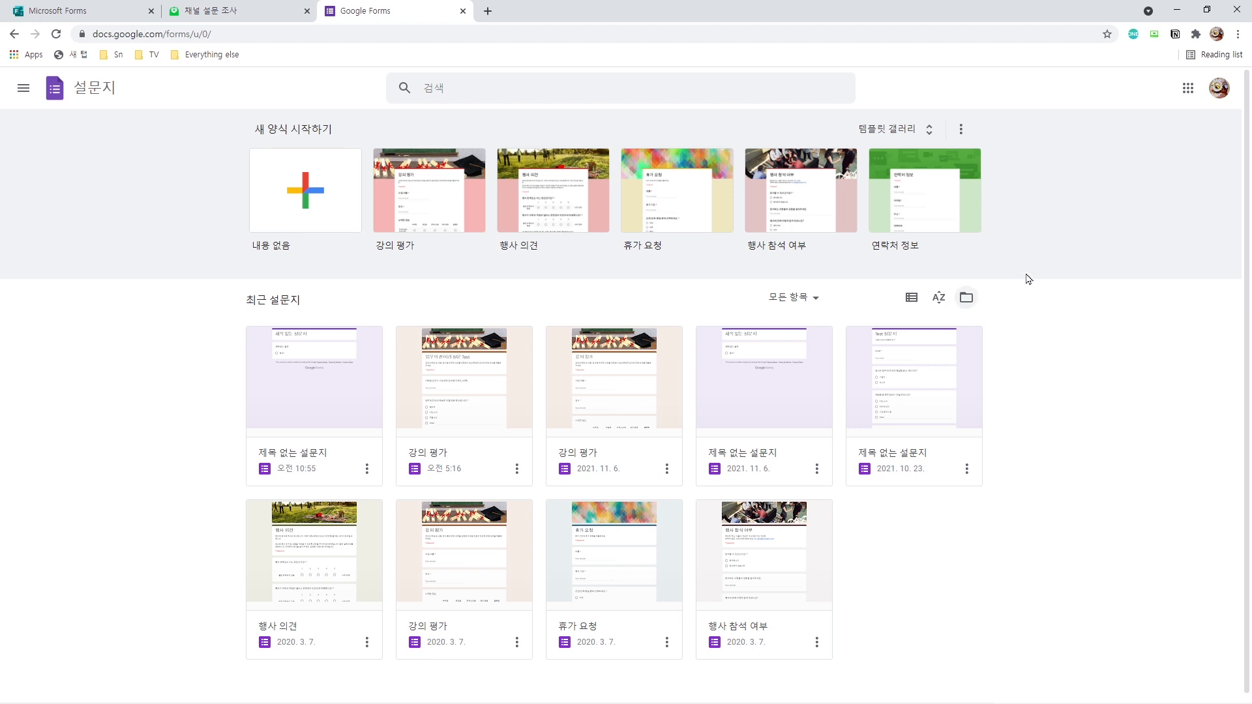
Step: Create a form from the 강의 평가 template and add a multiple-choice (객관식 질문) question below the title
left_click(412, 192)
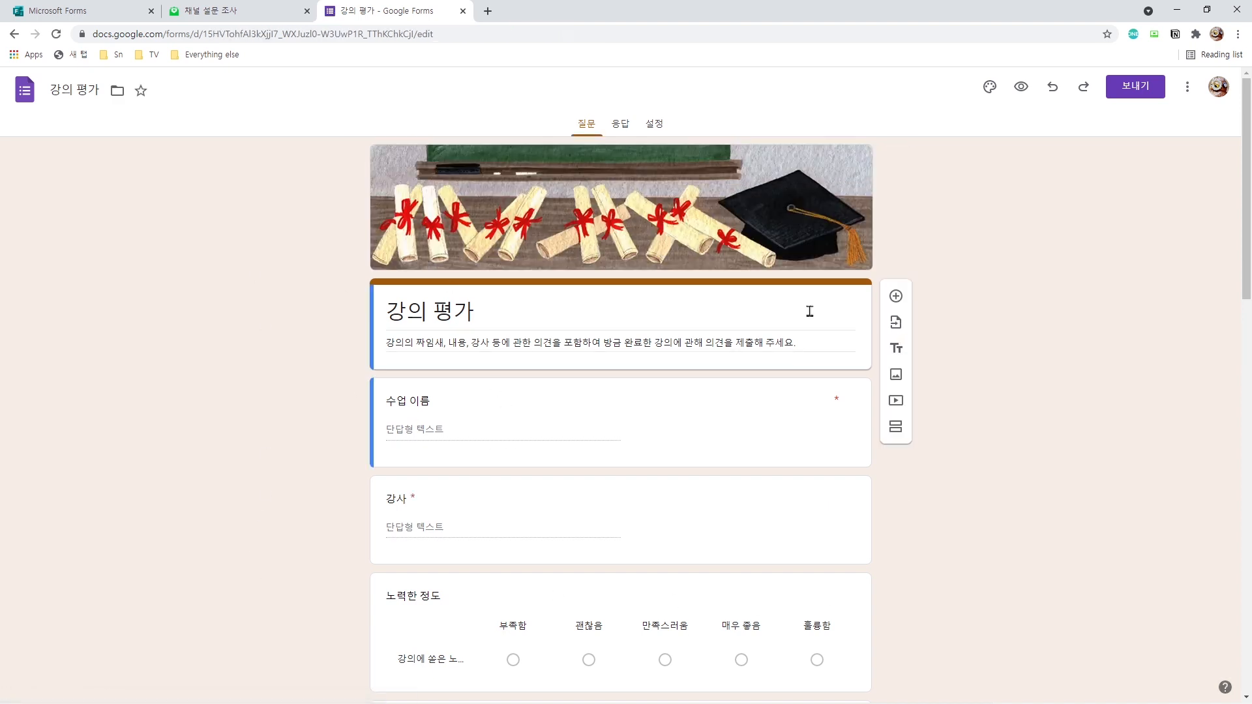
left_click(898, 299)
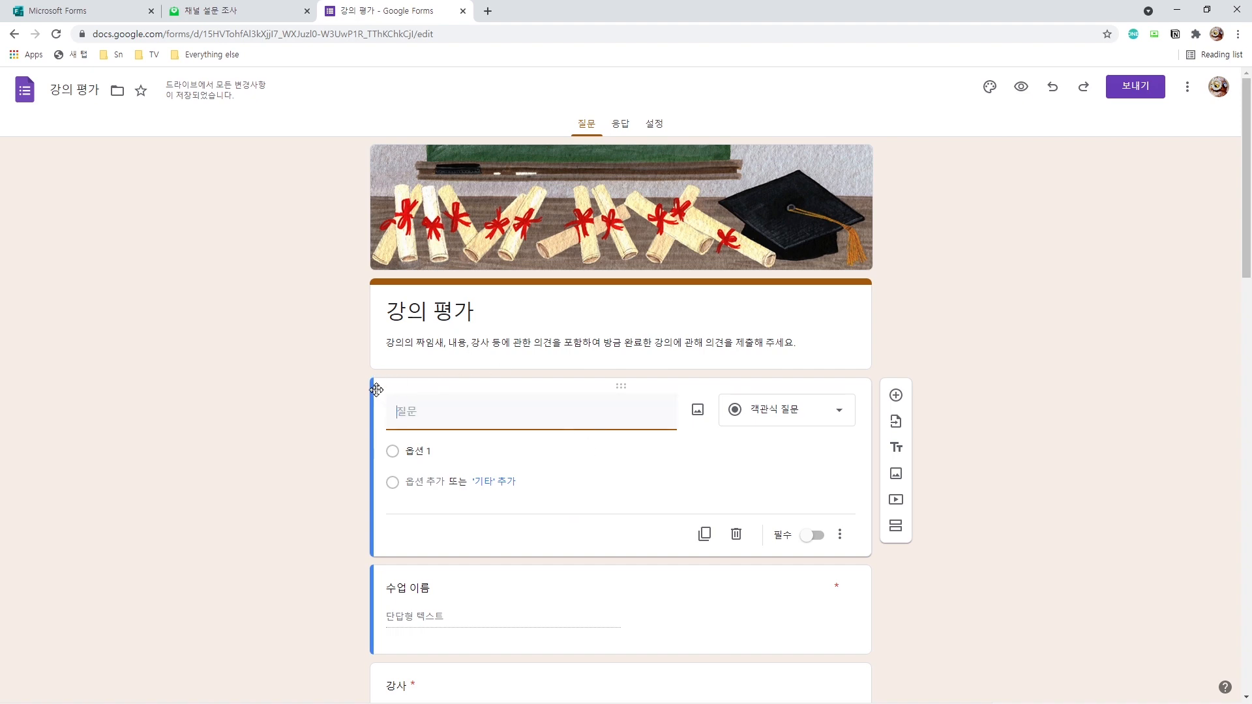
left_click(841, 420)
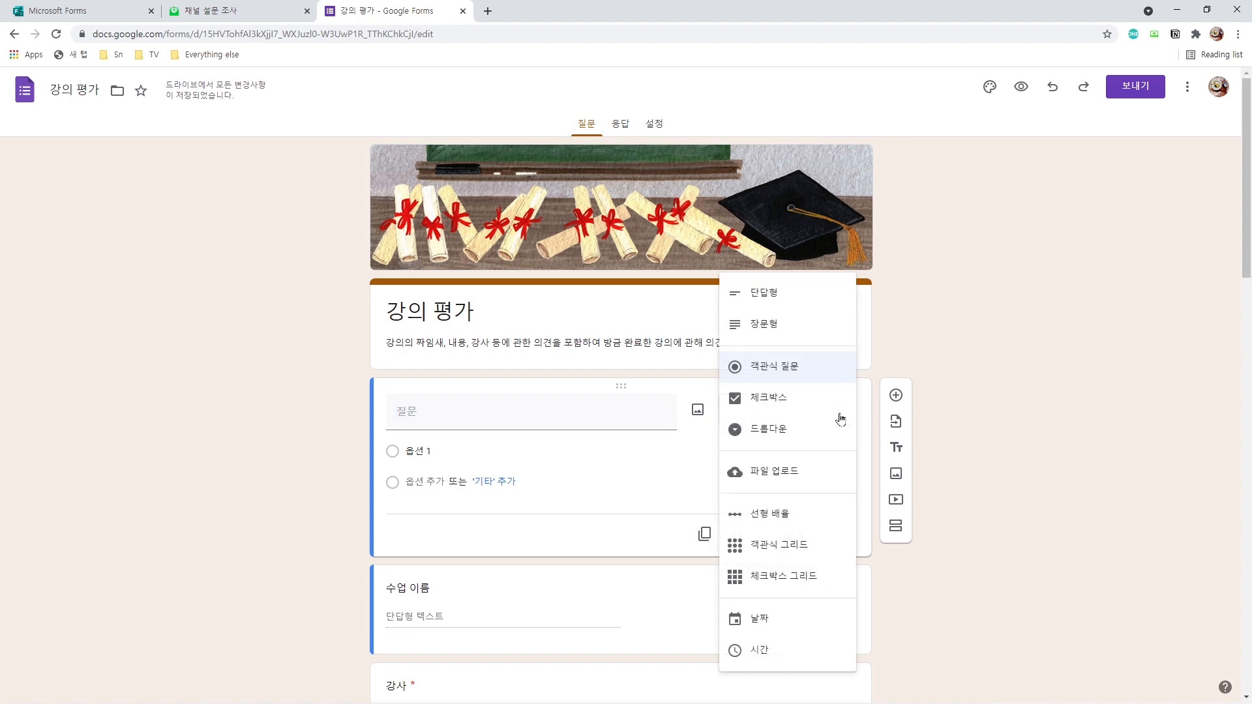
left_click(790, 375)
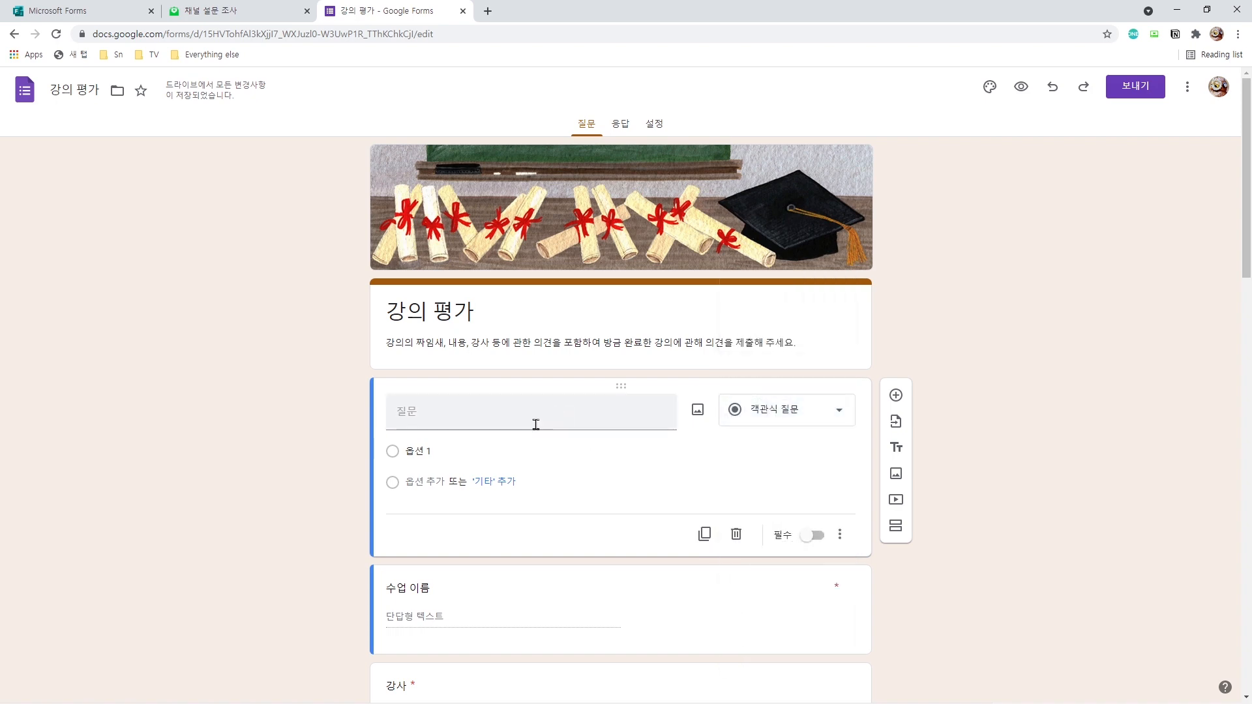
Step: Examine the question types available for the 수업 이름 question and the rows and columns of the 노력한 정도 grid question
scroll(782, 470, "down", 2)
left_click(768, 520)
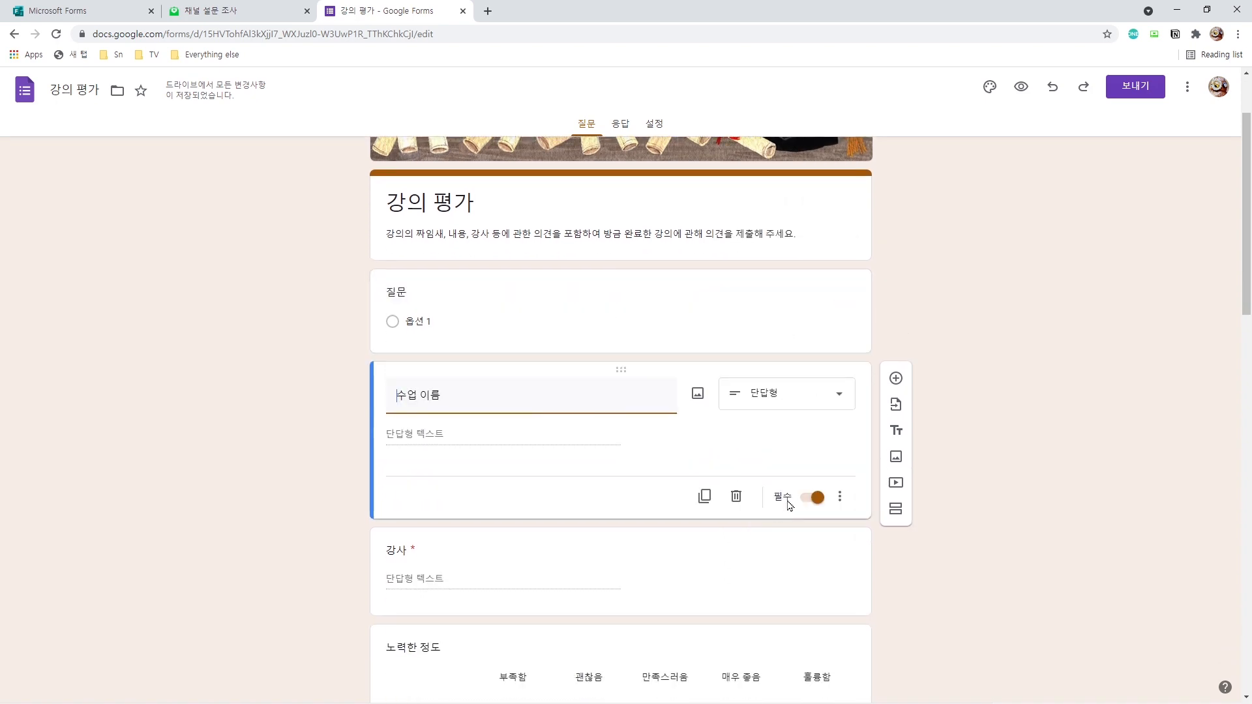
left_click(816, 401)
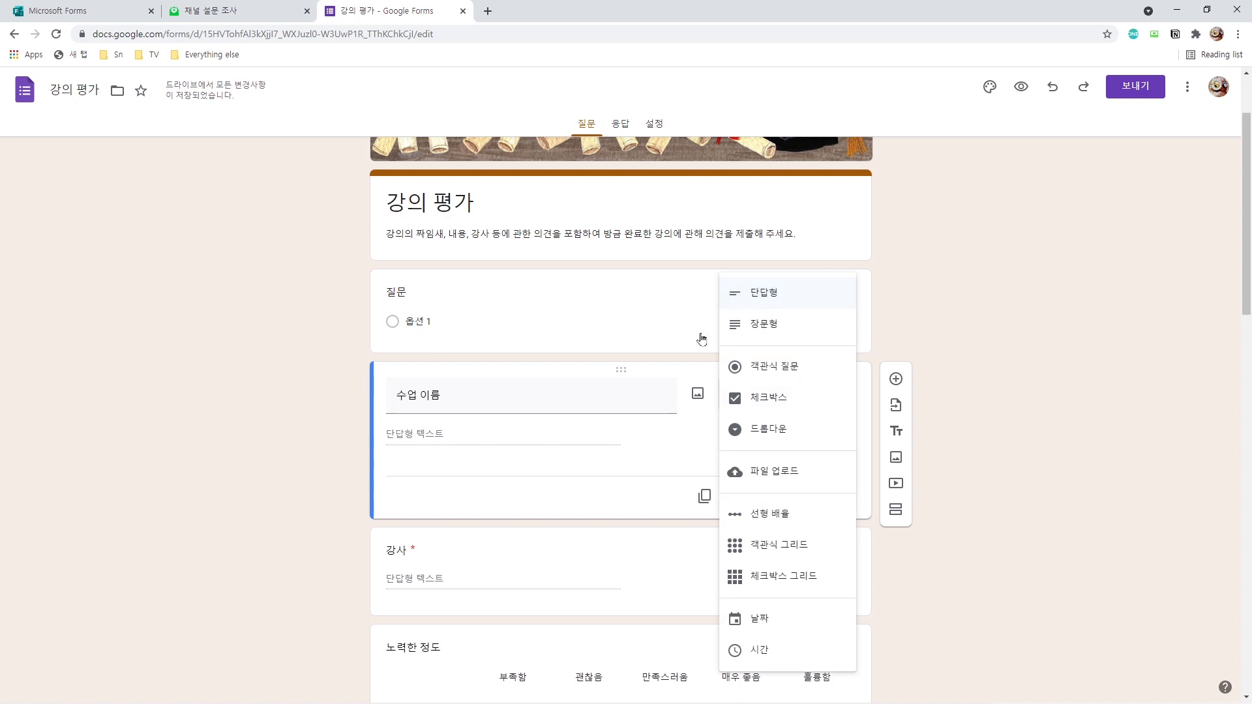
left_click(690, 448)
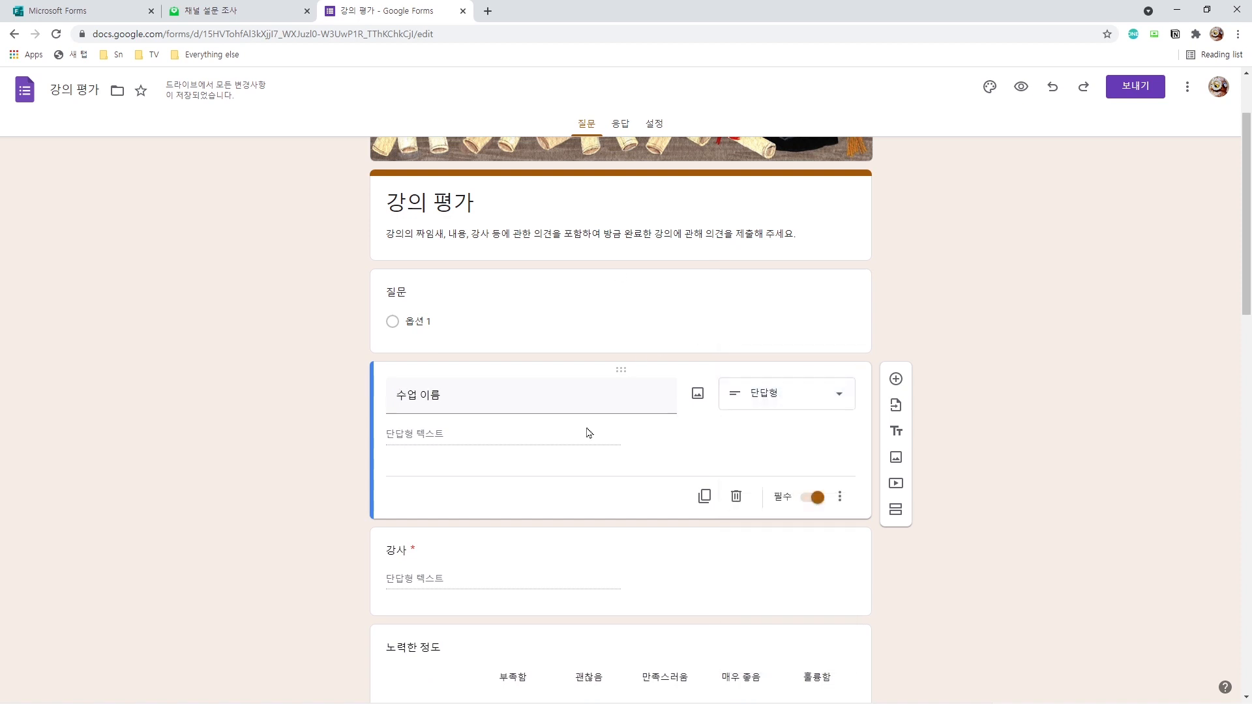
scroll(681, 470, "down", 3)
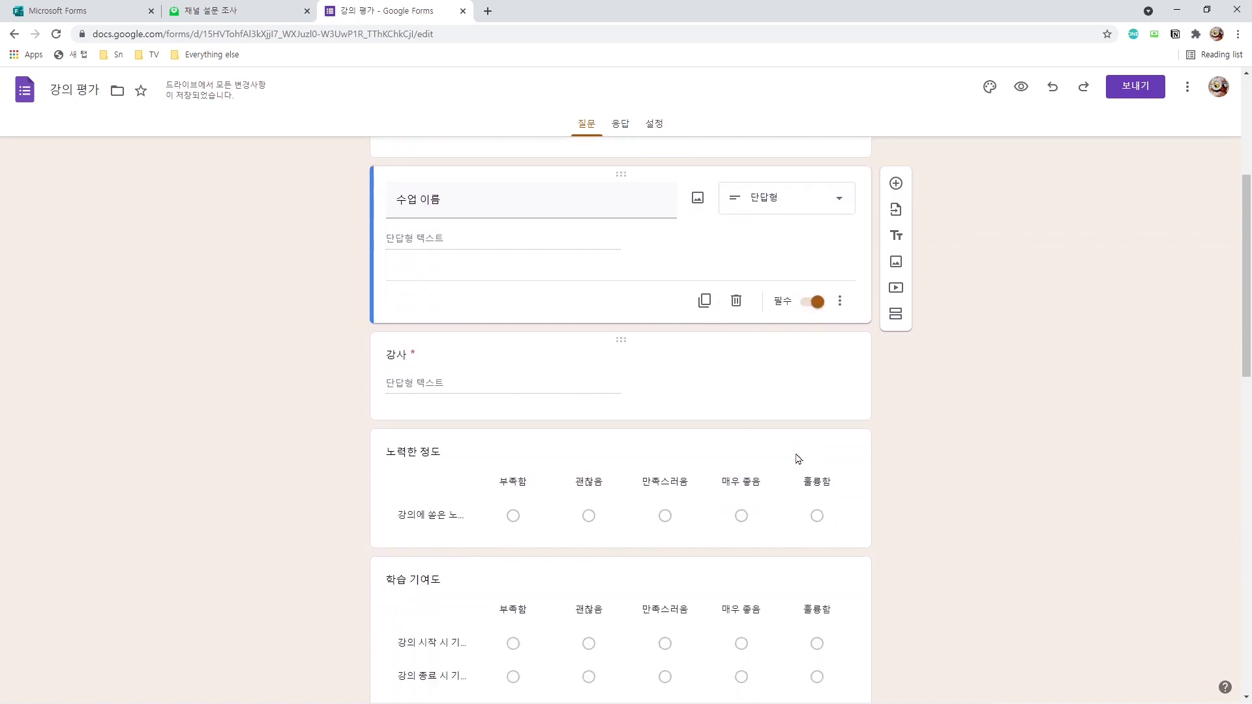
left_click(823, 471)
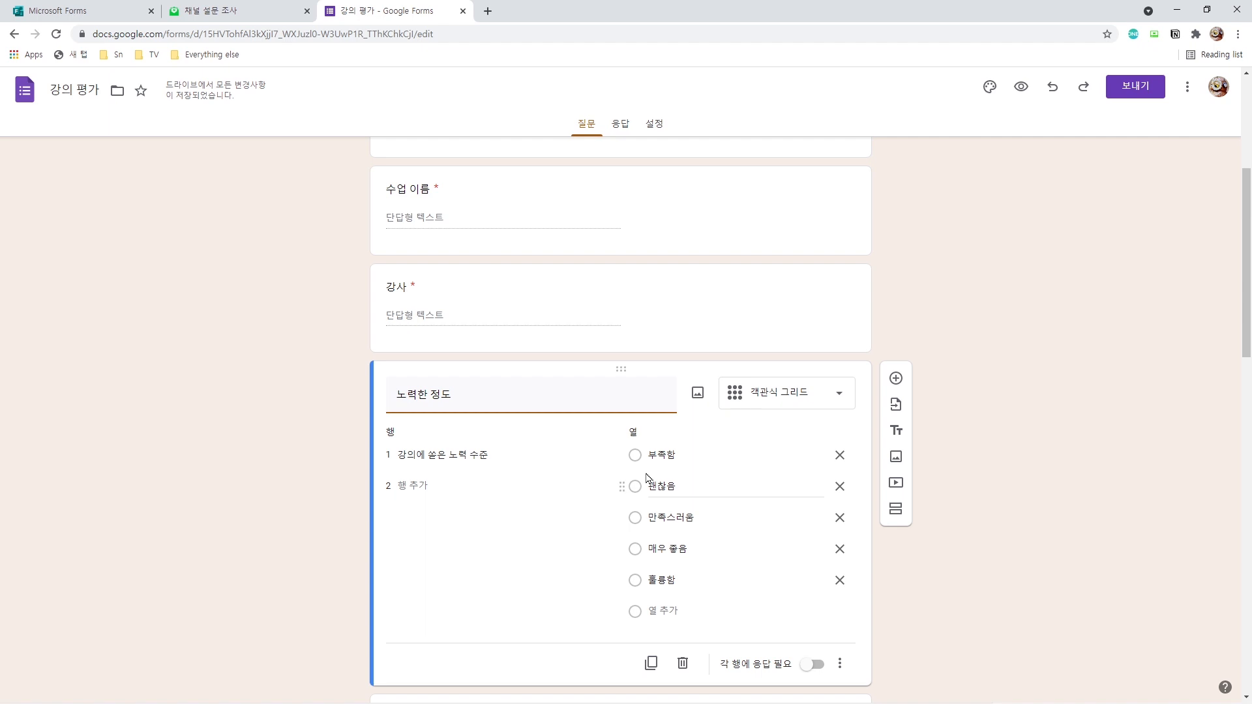
scroll(705, 603, "down", 3)
scroll(737, 581, "up", 5)
Step: Add a new question below the 강사 question and set its type to date (날짜)
left_click(851, 509)
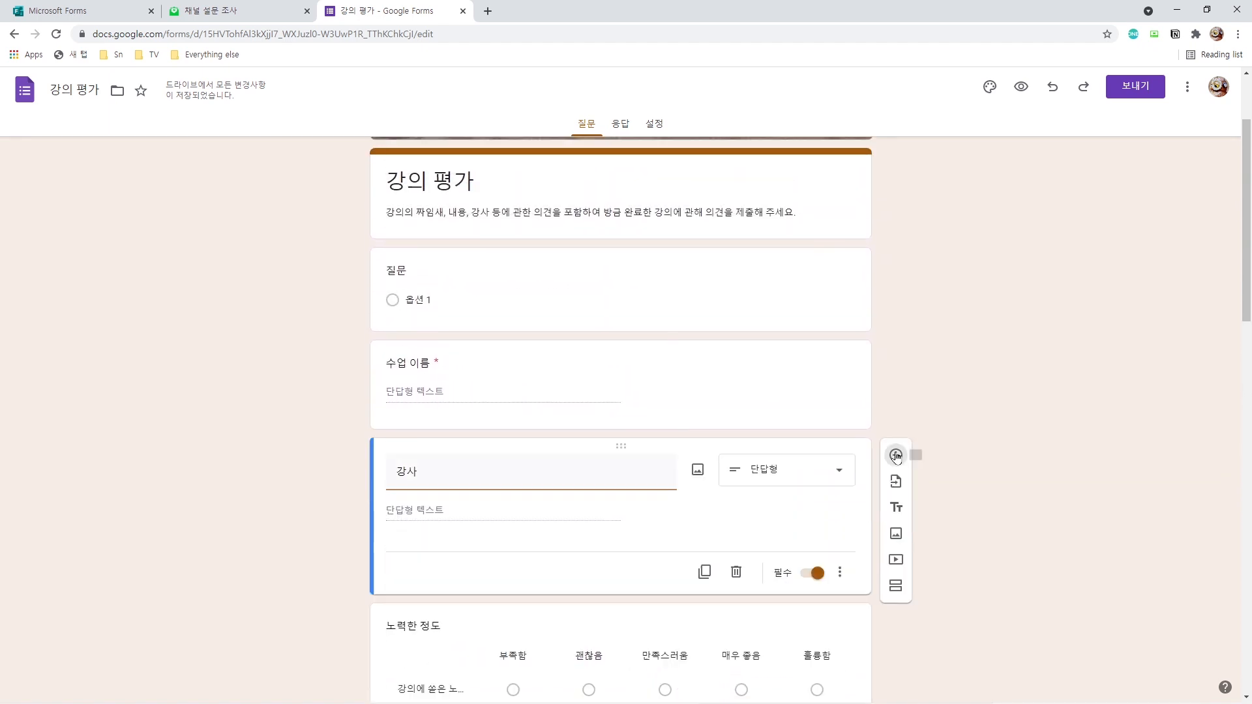
left_click(895, 452)
left_click(794, 480)
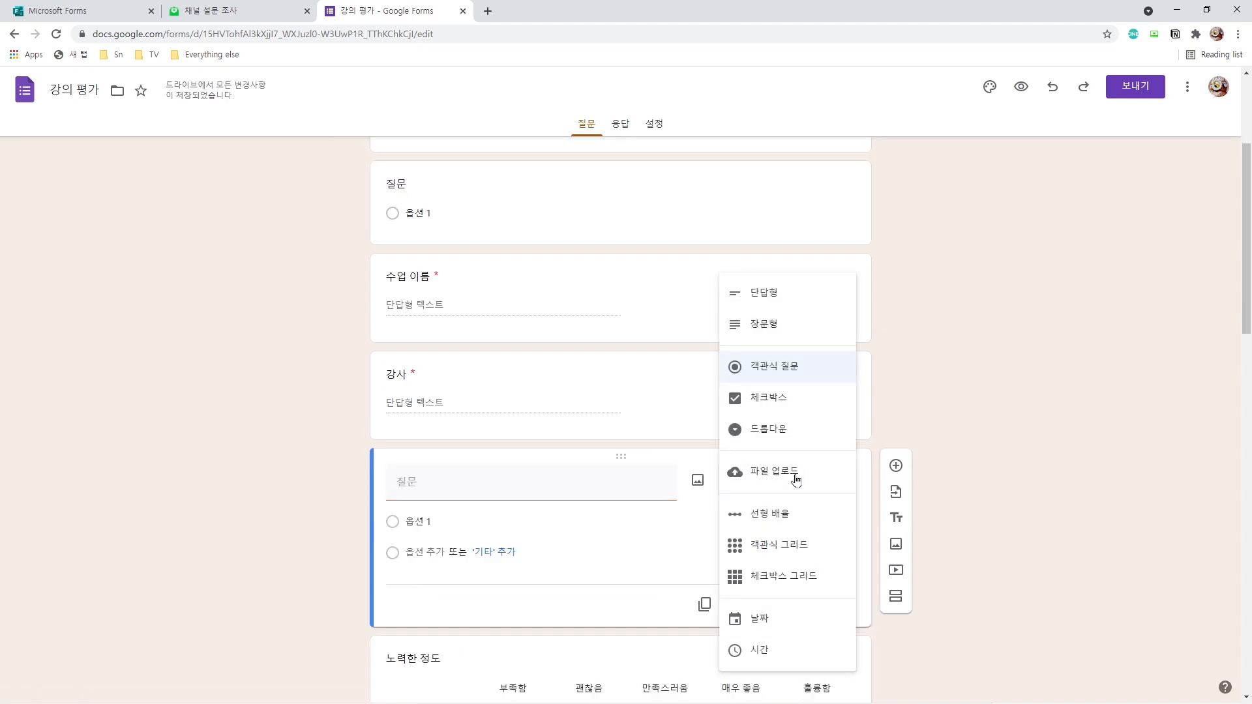
left_click(750, 622)
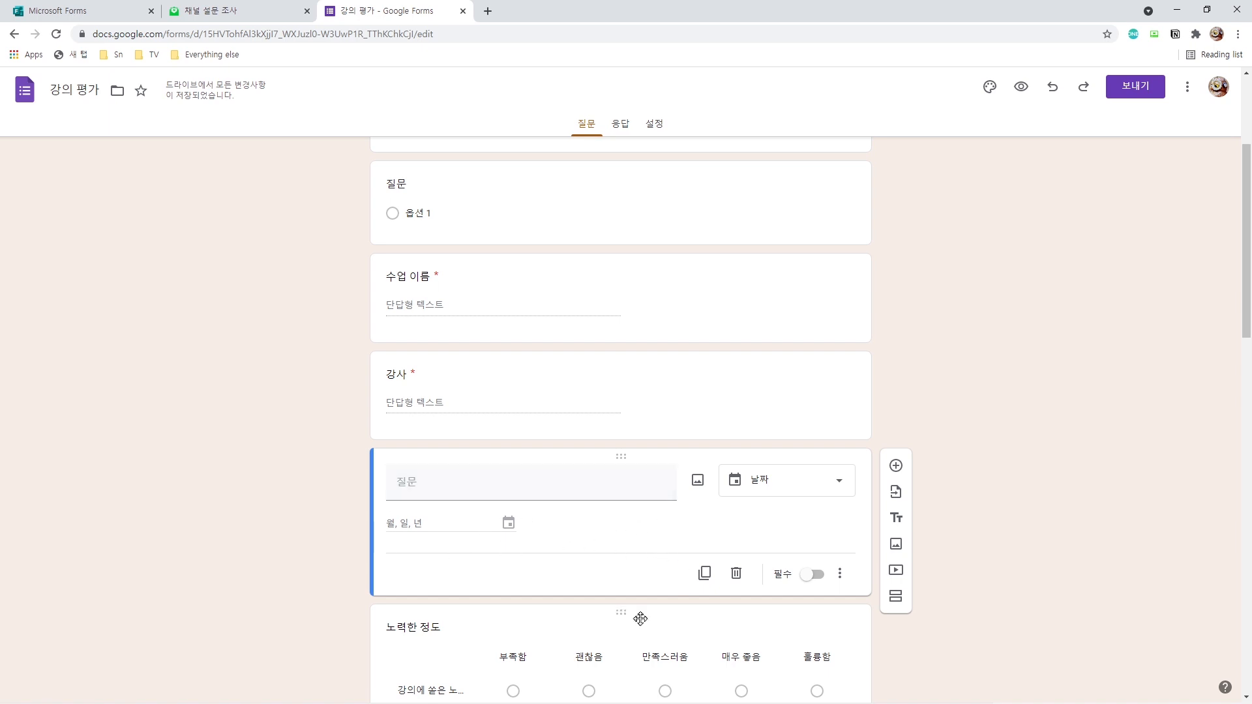
Step: Copy the form's shareable link with the shortened URL (URL 단축) option enabled and close the send dialog
scroll(639, 604, "up", 3)
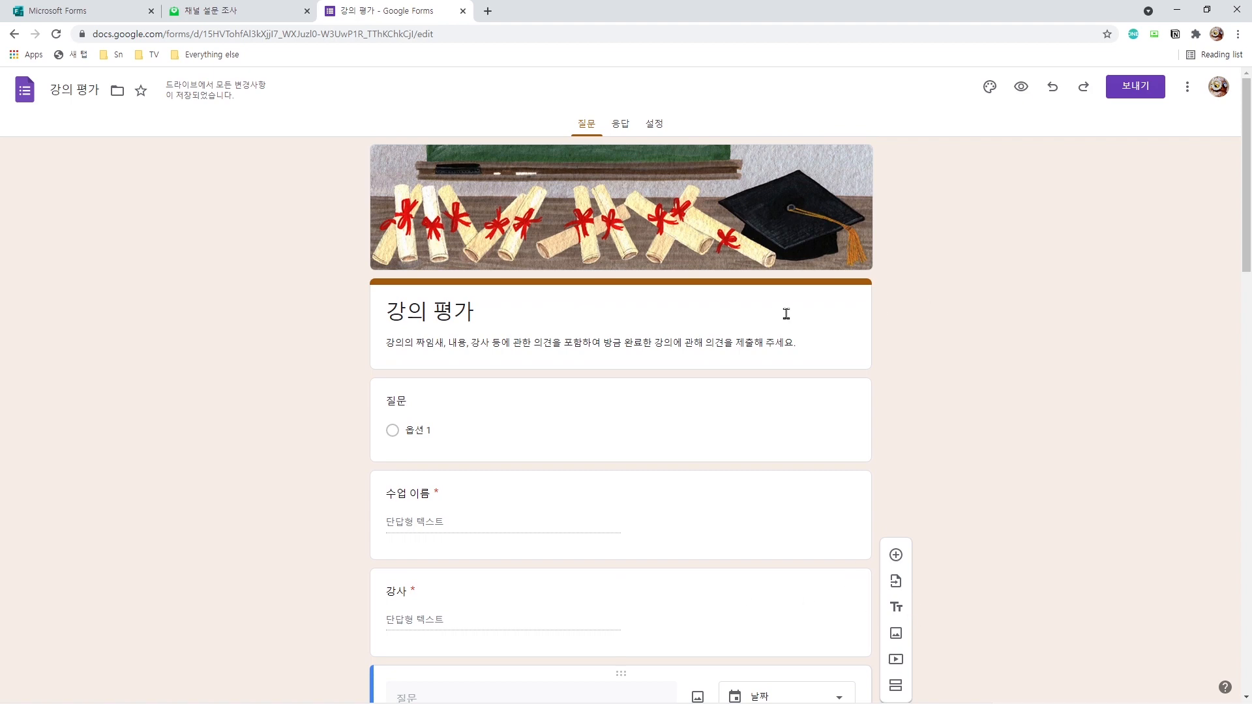
left_click(1140, 93)
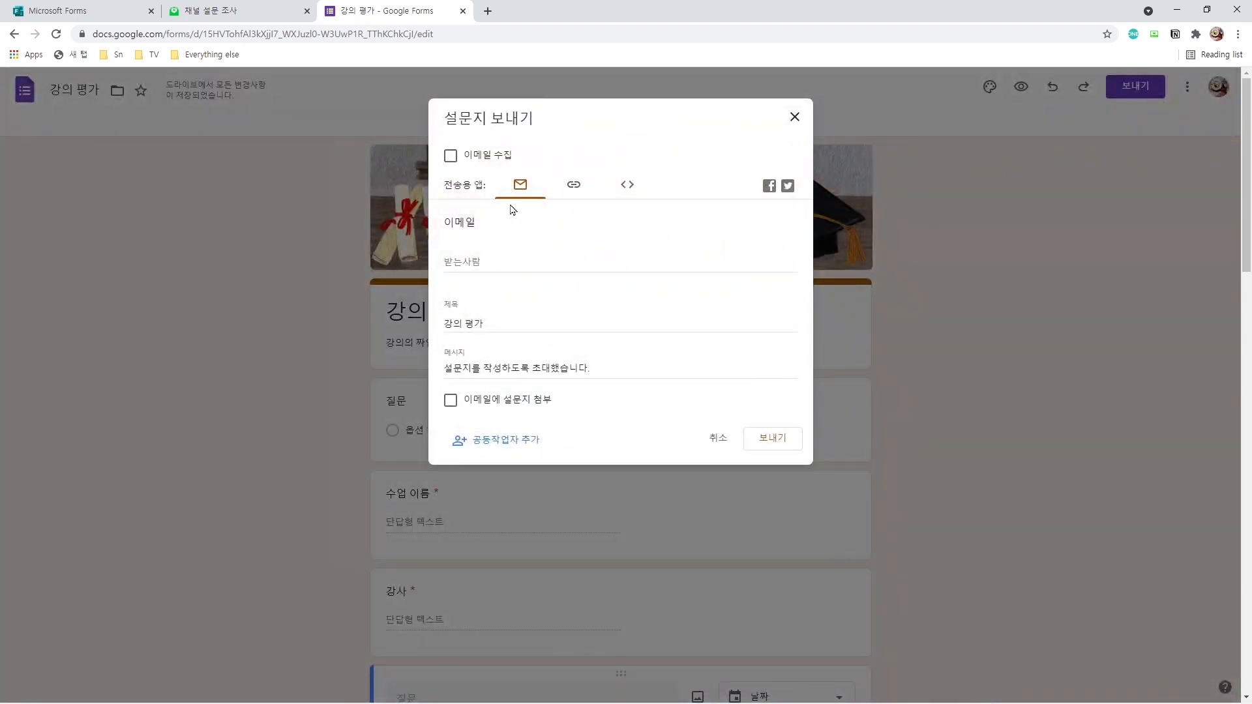
left_click(576, 187)
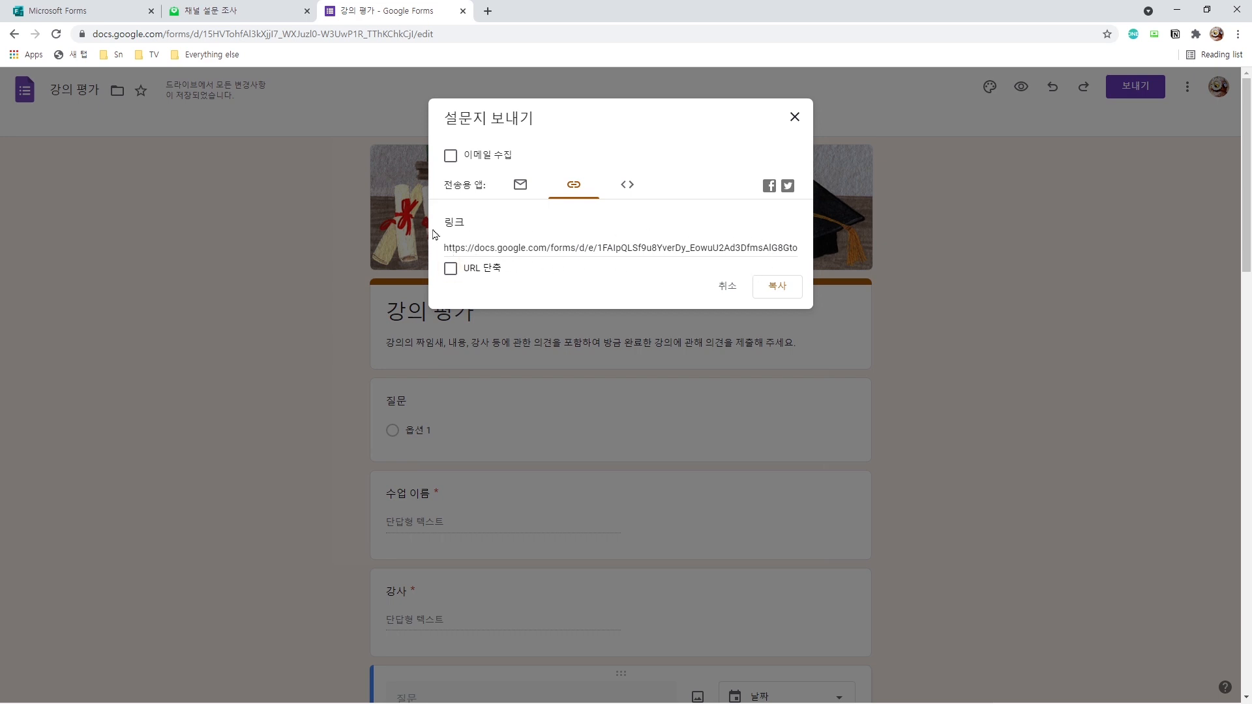
left_click(451, 270)
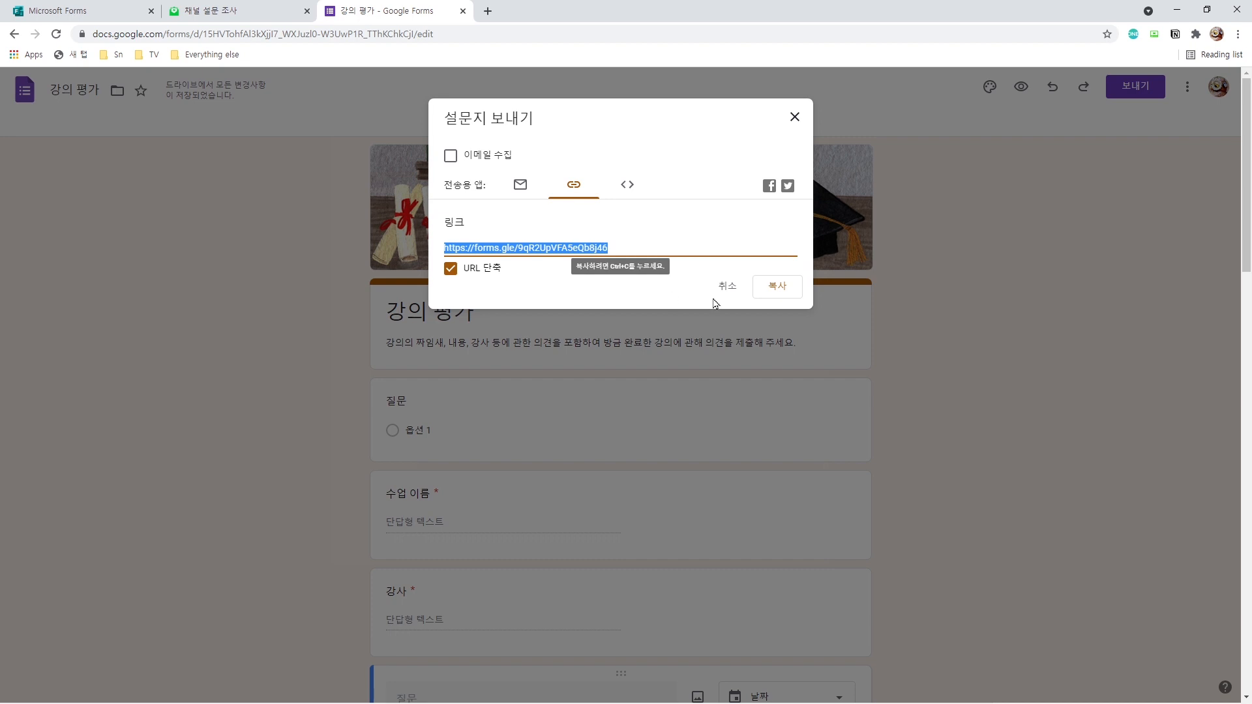
left_click(778, 287)
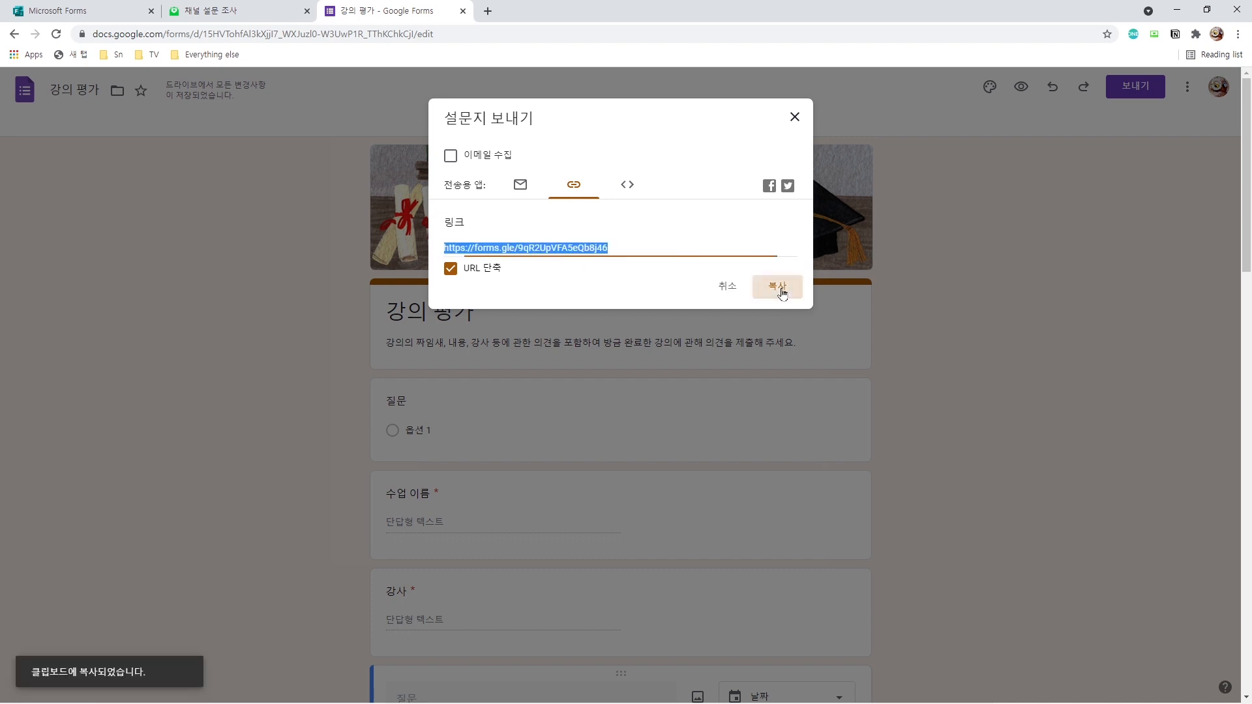
left_click(795, 117)
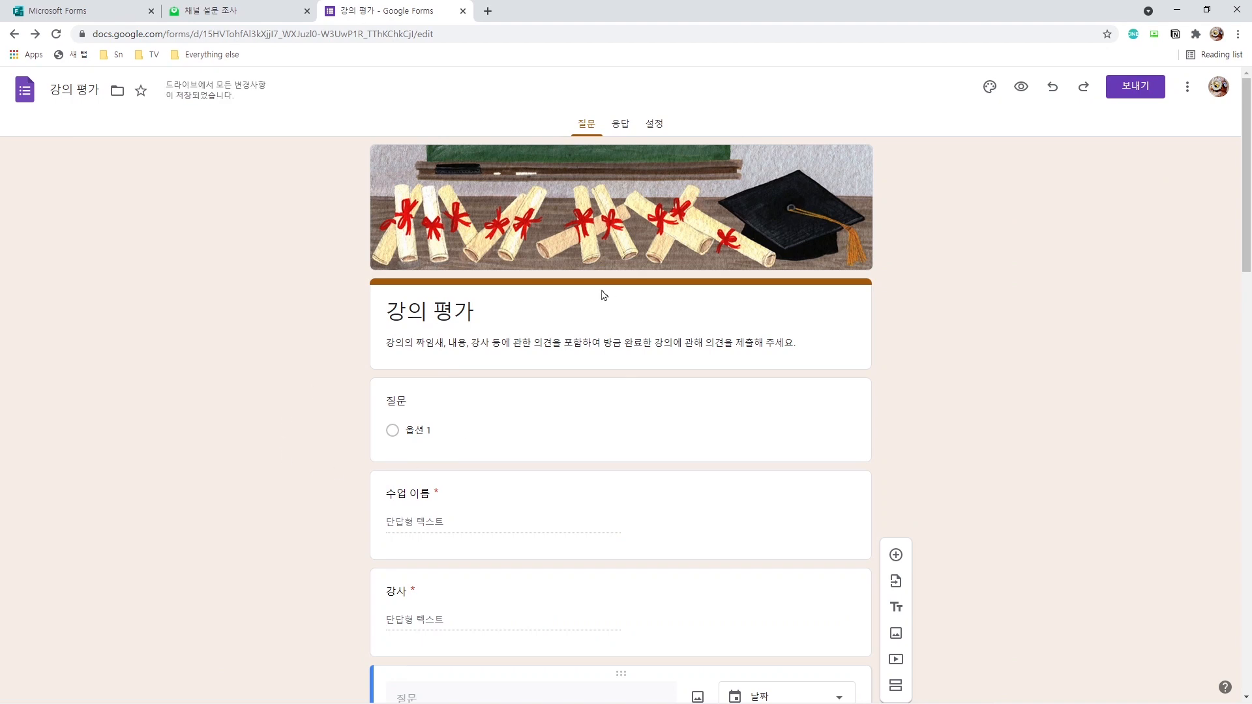
Step: Return to the forms list, open the untitled form dated 2021. 10. 23., and review its response summary charts
left_click(13, 33)
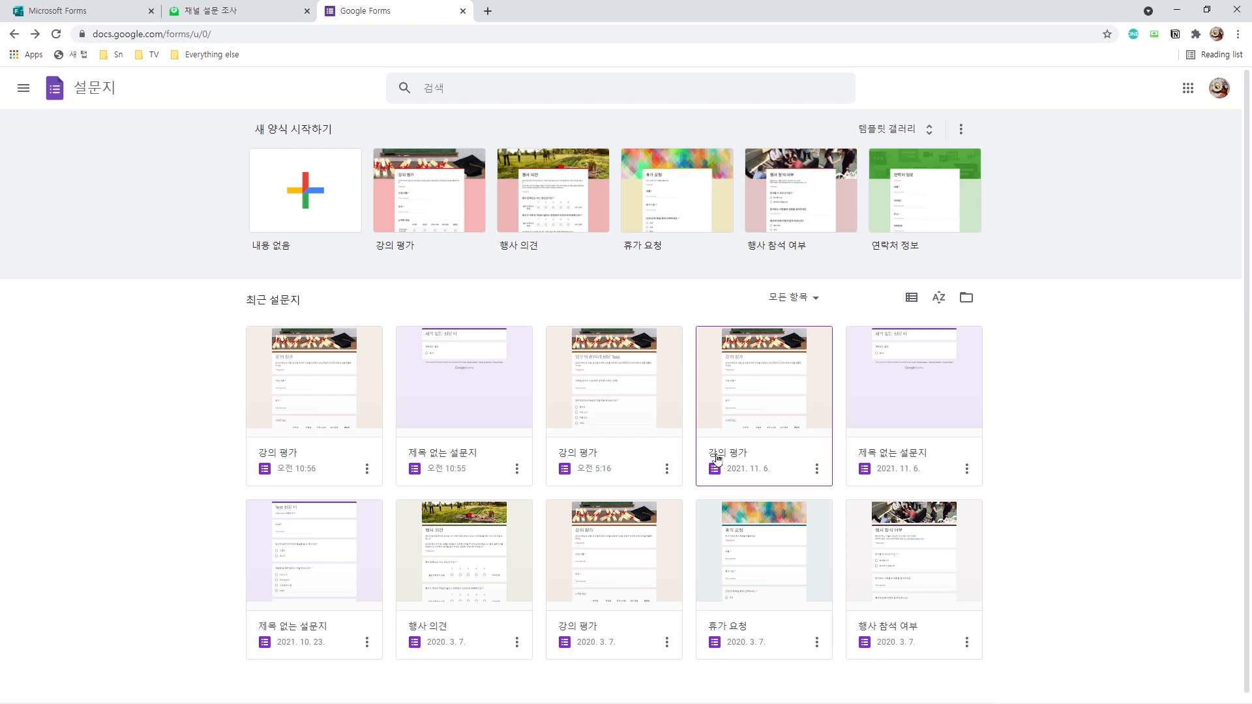
left_click(328, 556)
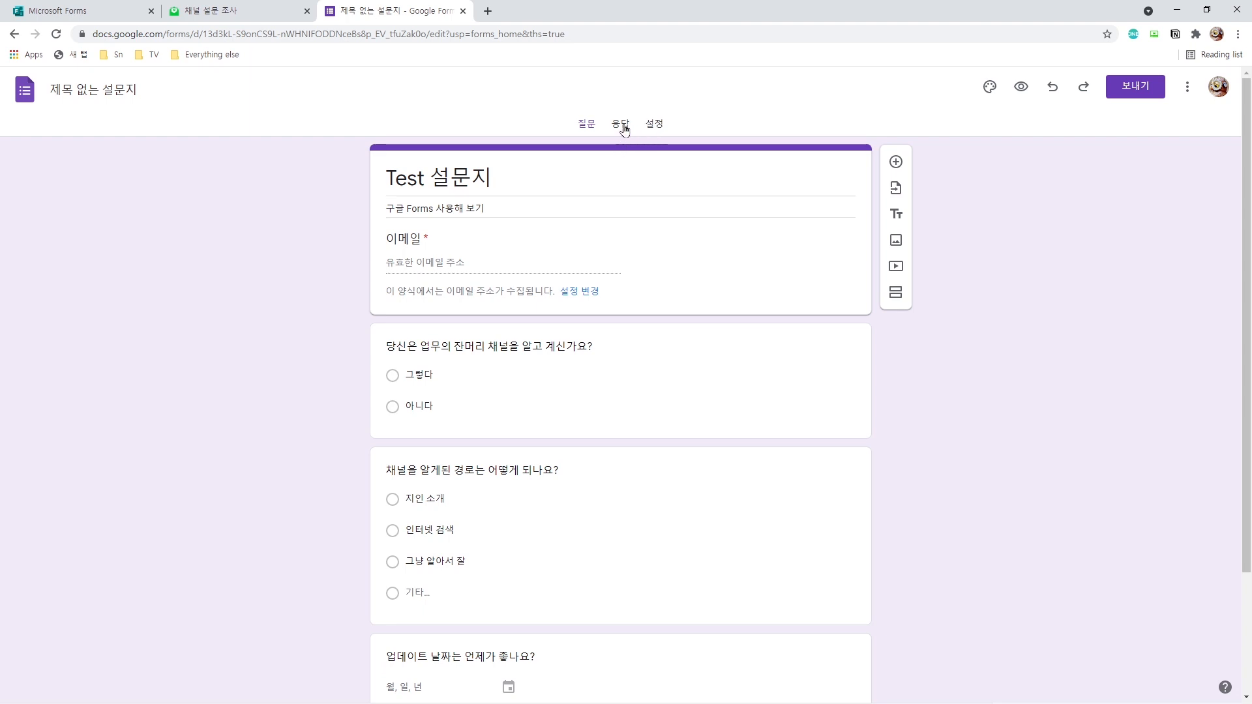
left_click(624, 128)
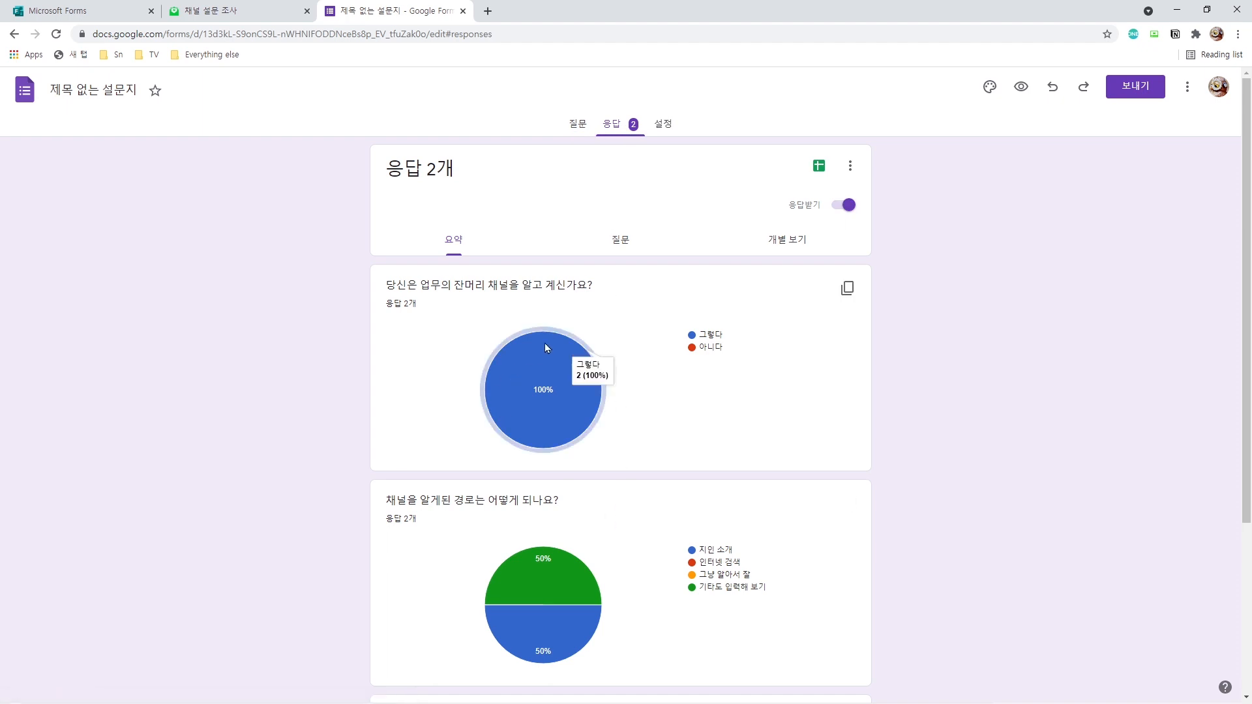
scroll(796, 631, "down", 3)
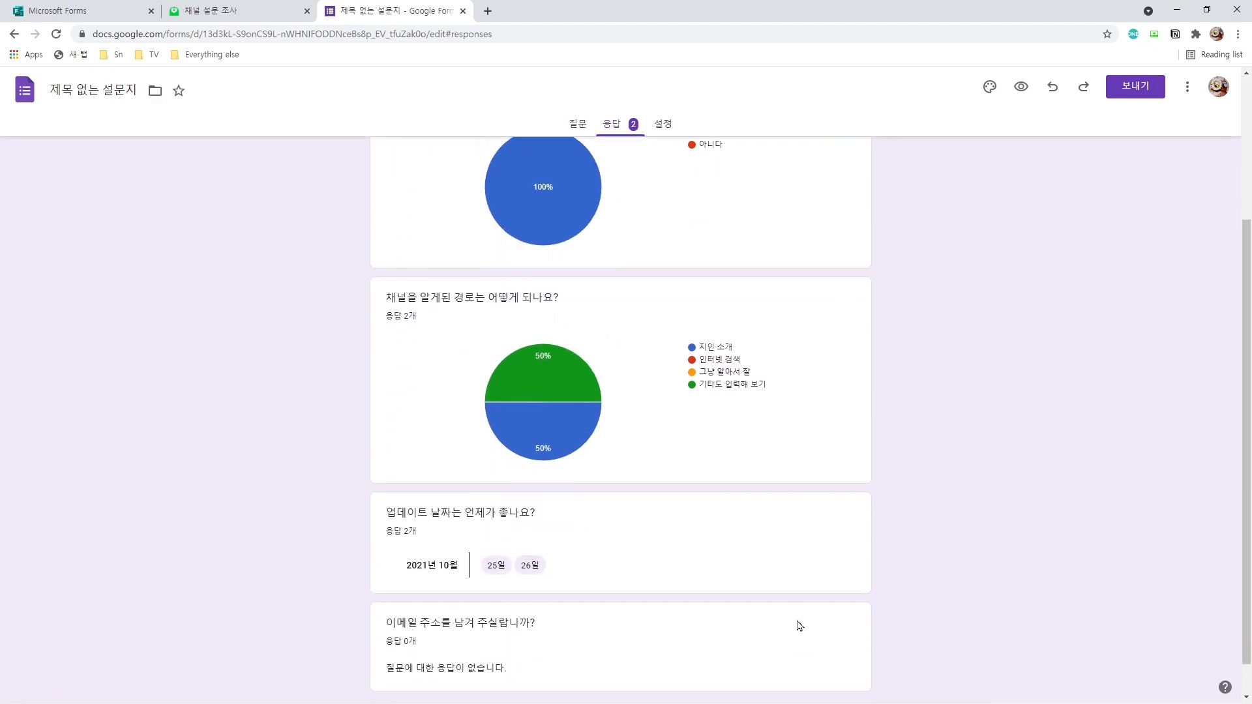
scroll(756, 549, "up", 3)
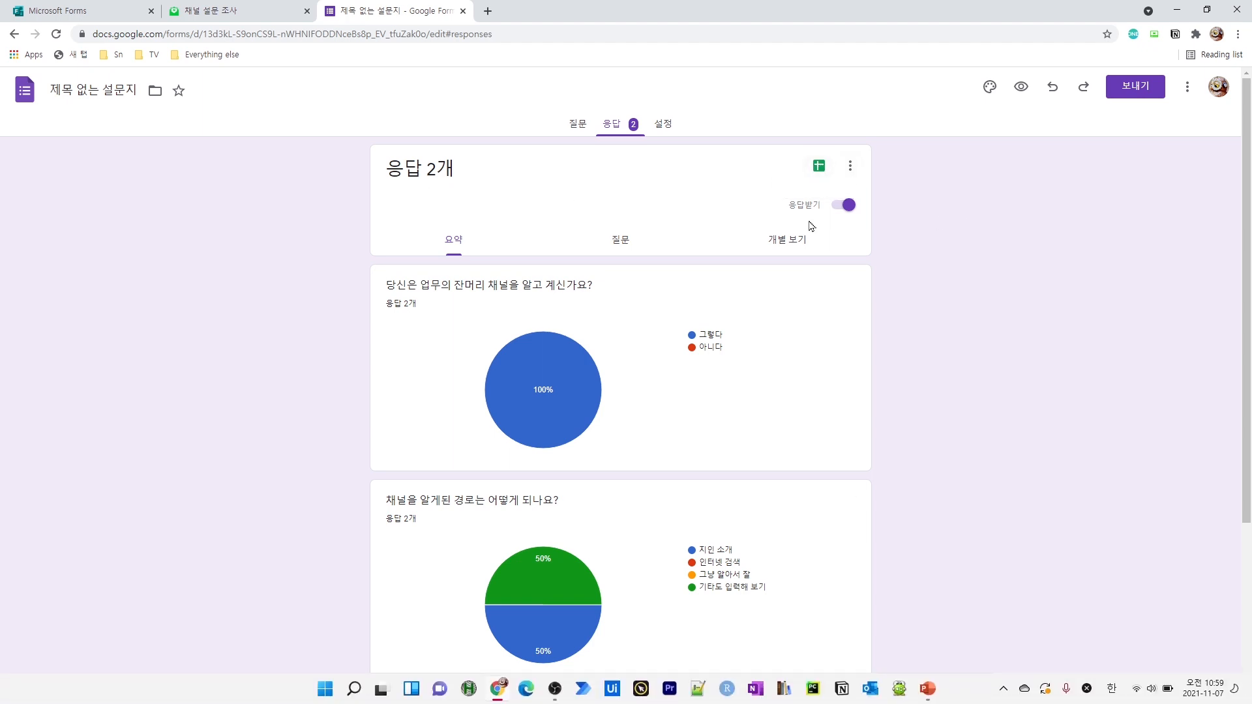
Step: Create a new spreadsheet named 제목 없는 설문지(응답) to collect the form's responses
left_click(819, 167)
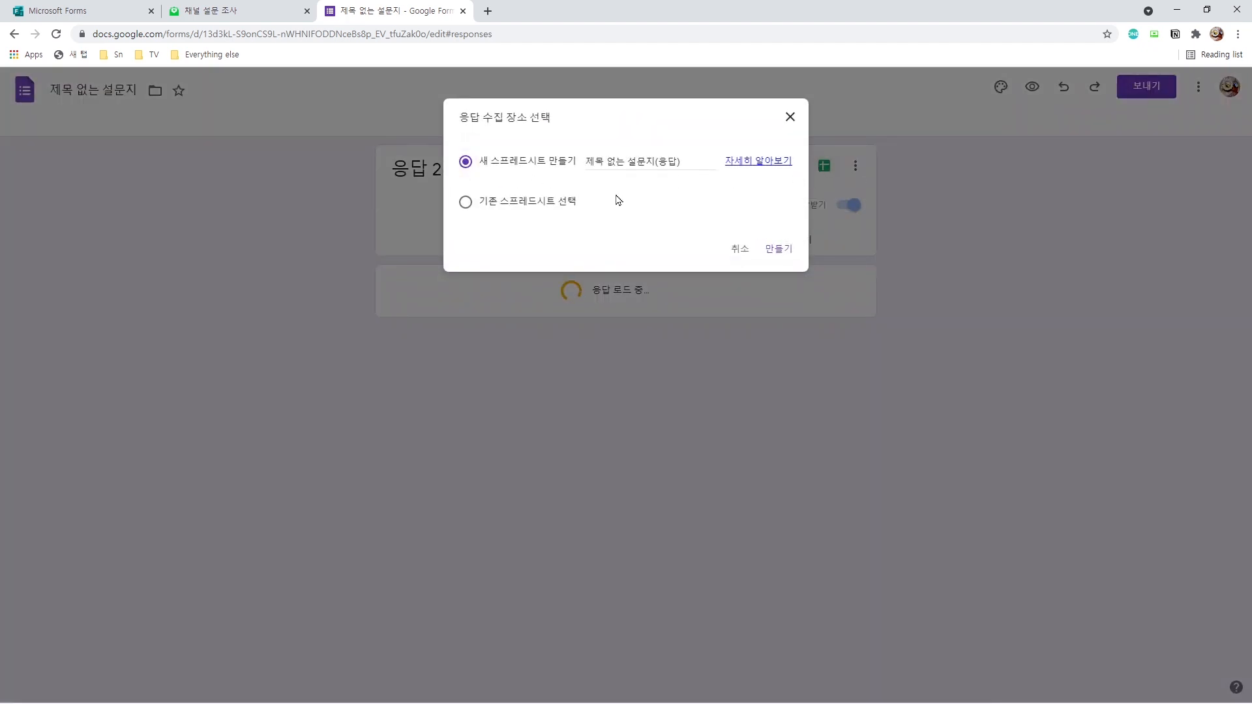
left_click(780, 250)
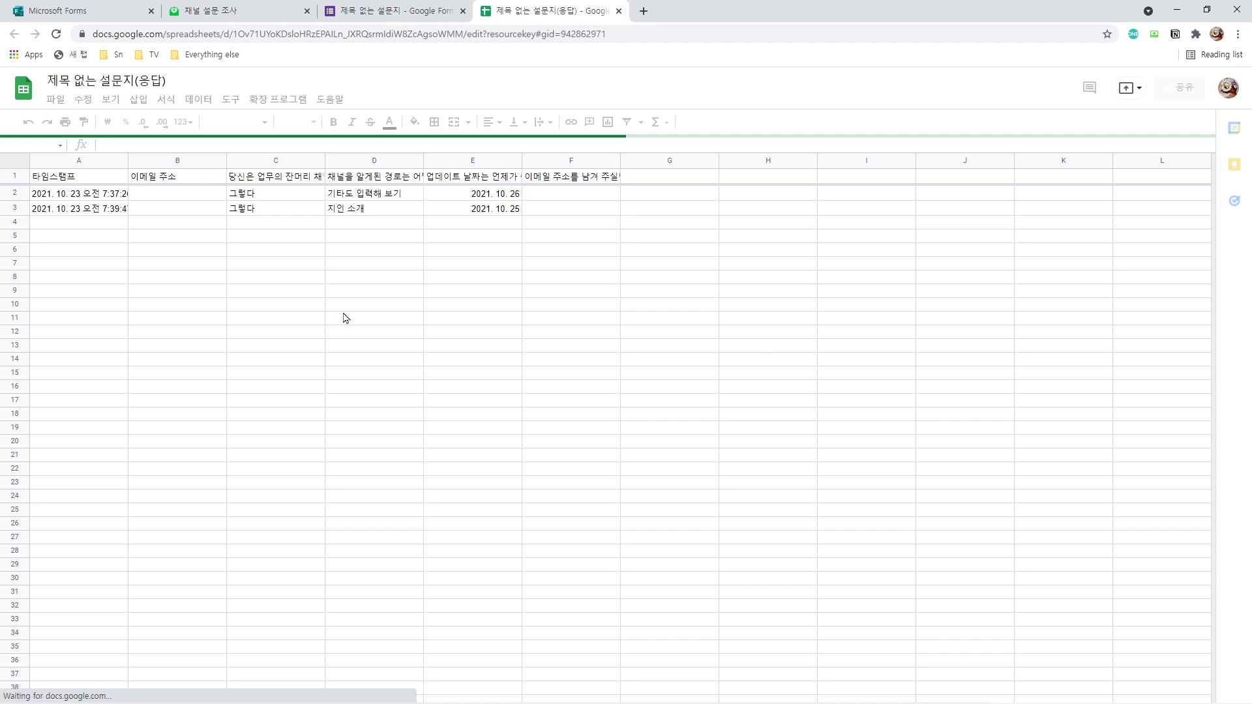
Step: Return to the form's response summary and open the additional response options
left_click(400, 15)
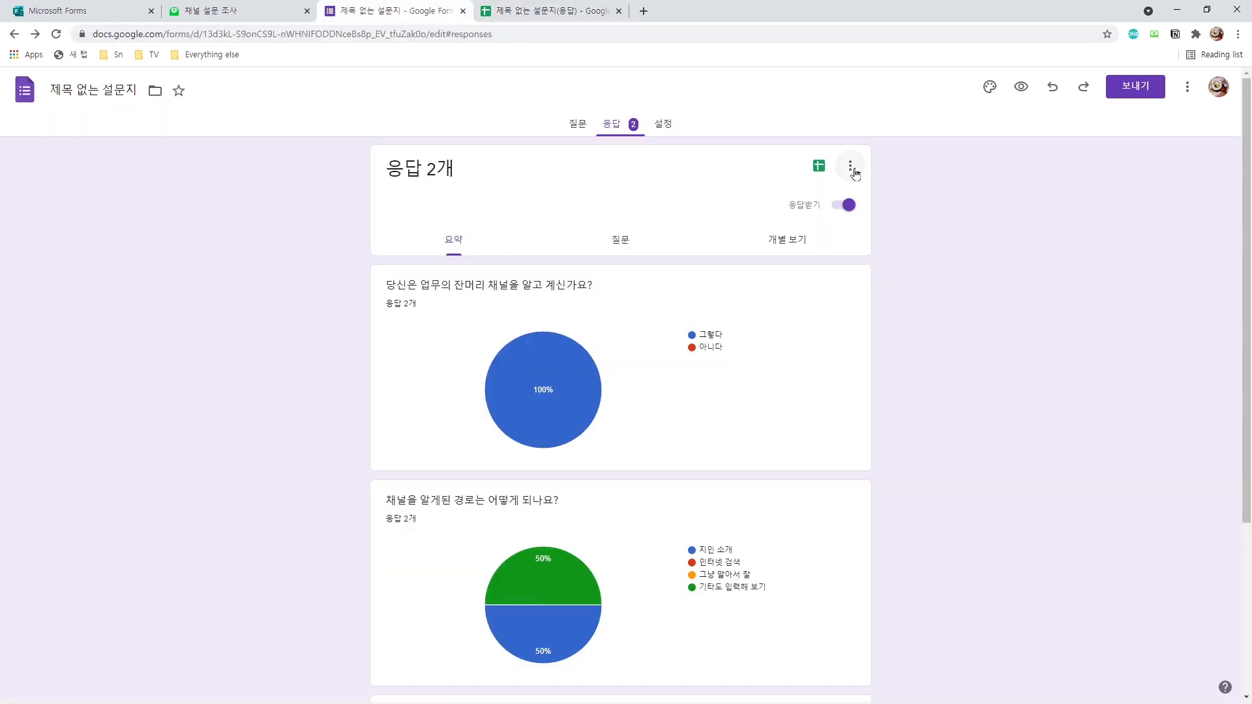
left_click(853, 170)
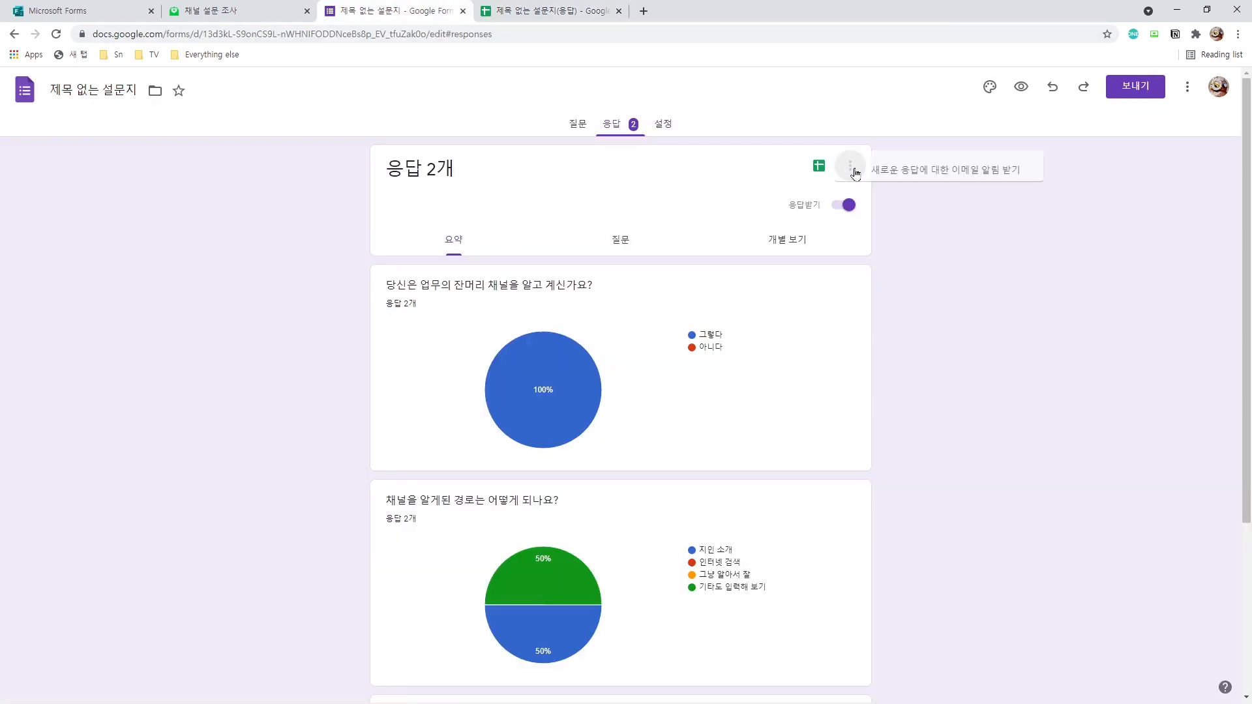